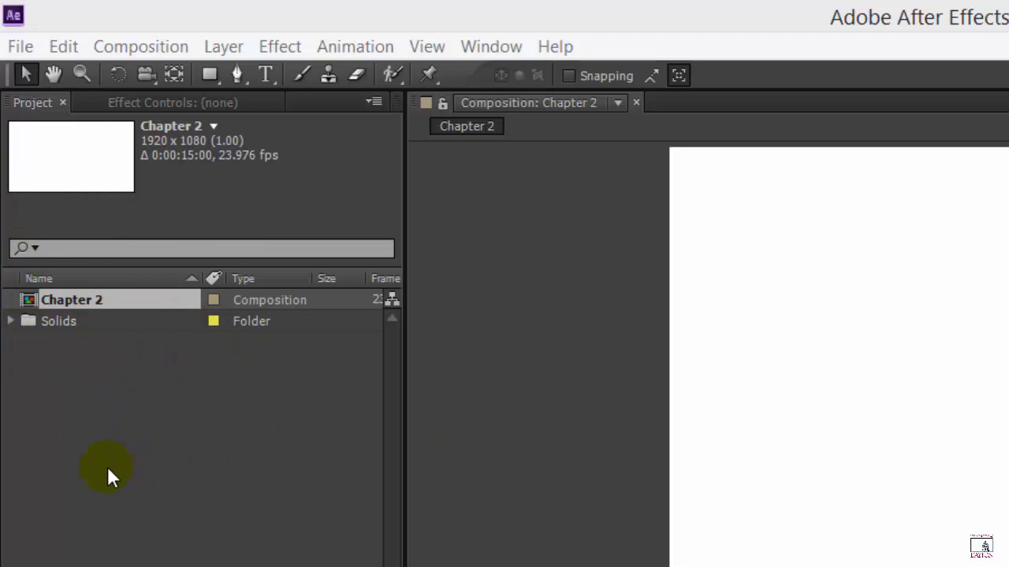
- Check the contents of the Solids folder in the project
left_click(11, 322)
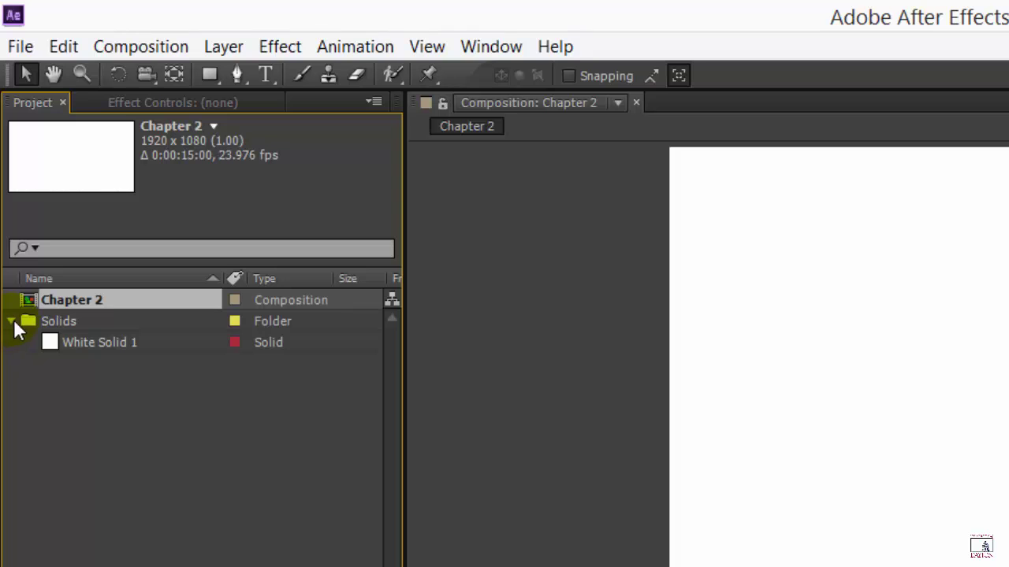
left_click(12, 321)
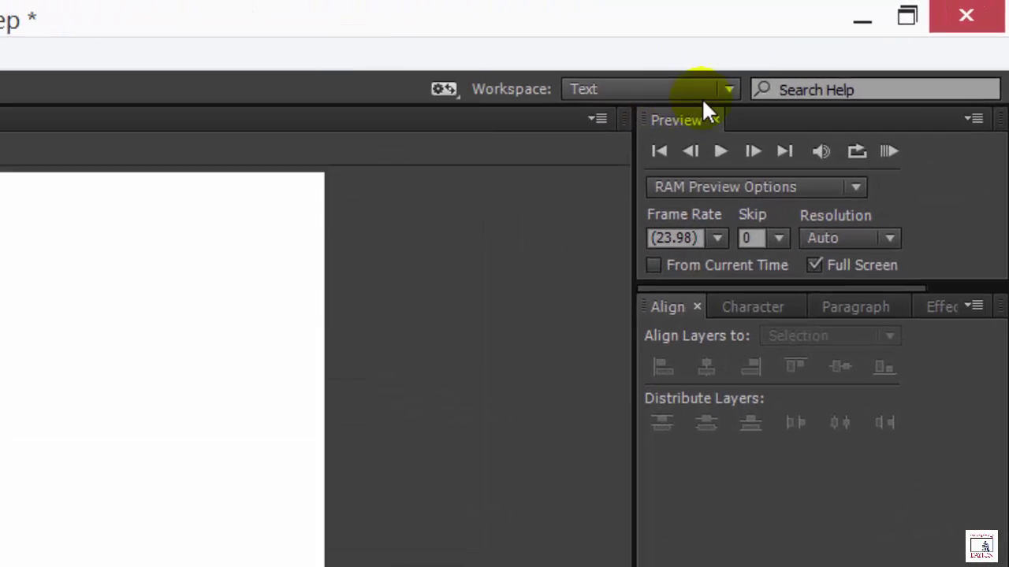
- Switch to the Standard workspace and bring up the Character settings in a wider panel group
left_click(896, 37)
left_click(647, 363)
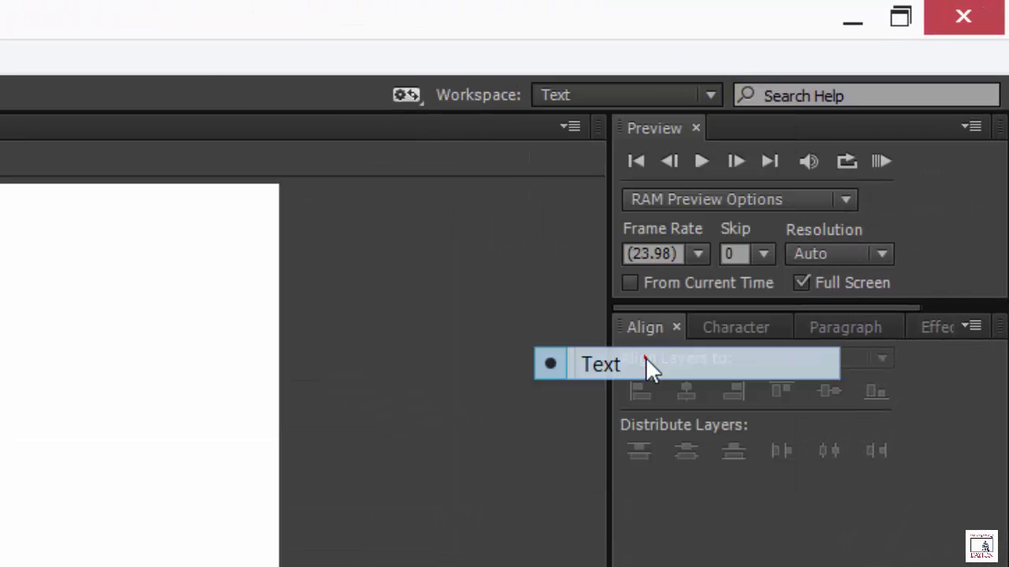
left_click(703, 95)
left_click(662, 324)
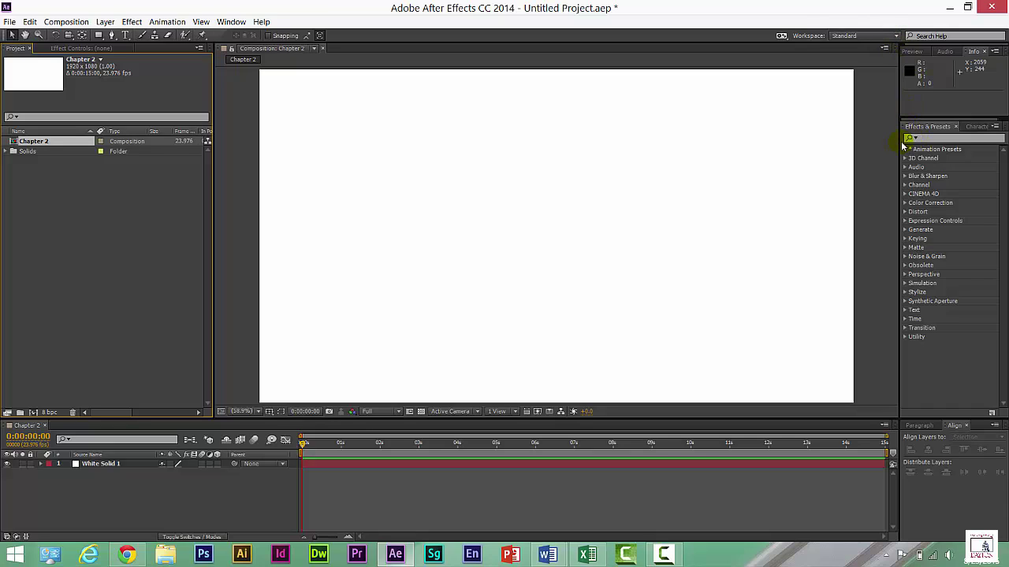
left_click_drag(898, 142, 865, 142)
left_click(945, 127)
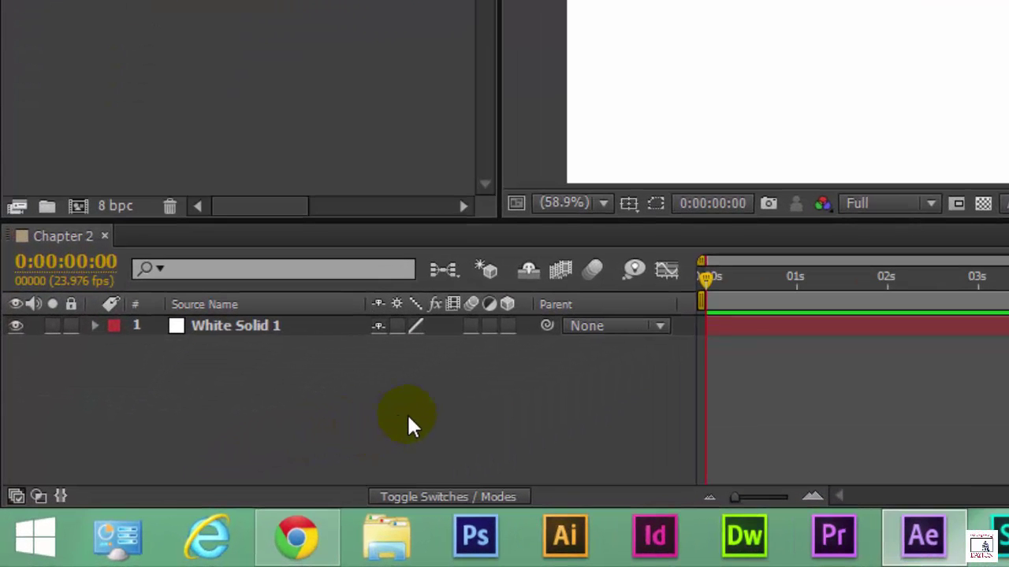
- Examine the types of new layers that can be added to the Chapter 2 composition
left_click(375, 403)
right_click(338, 394)
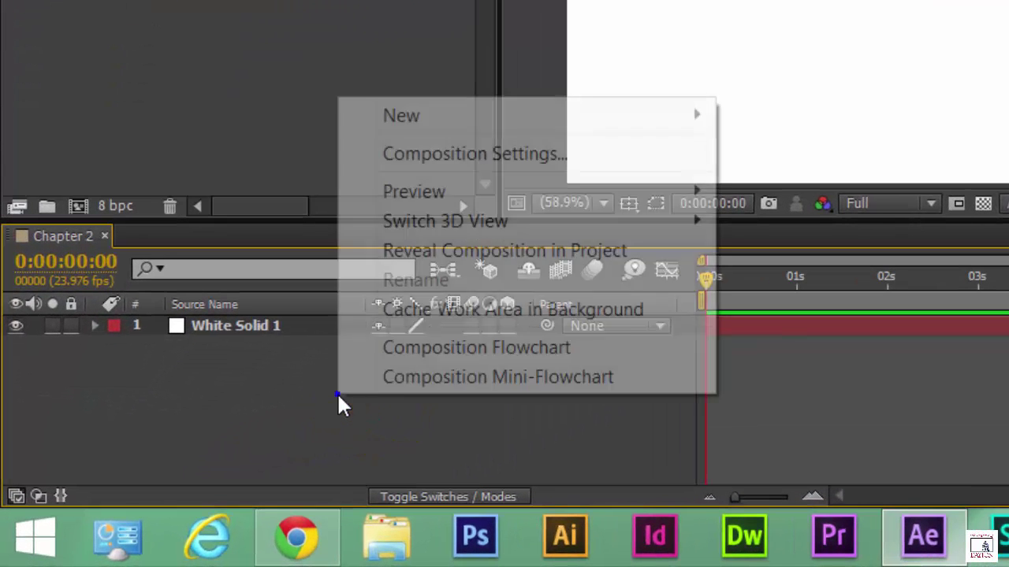
mouse_move(412, 128)
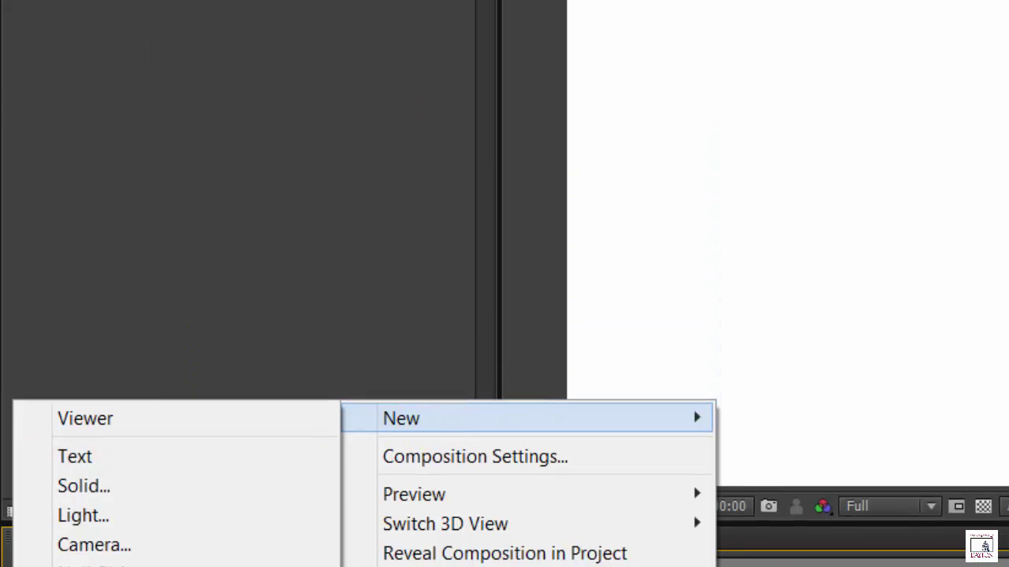
left_click(246, 51)
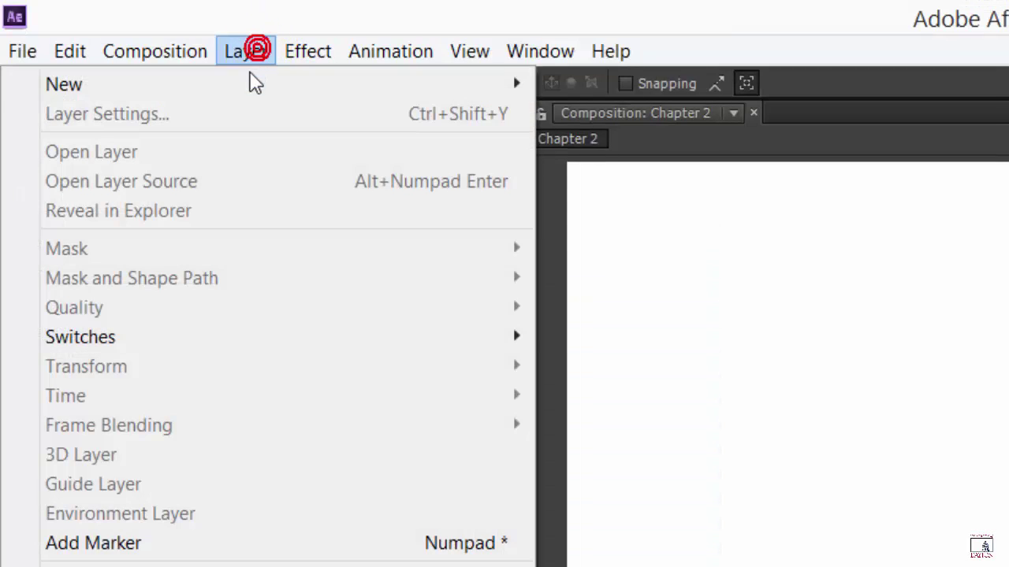
mouse_move(357, 86)
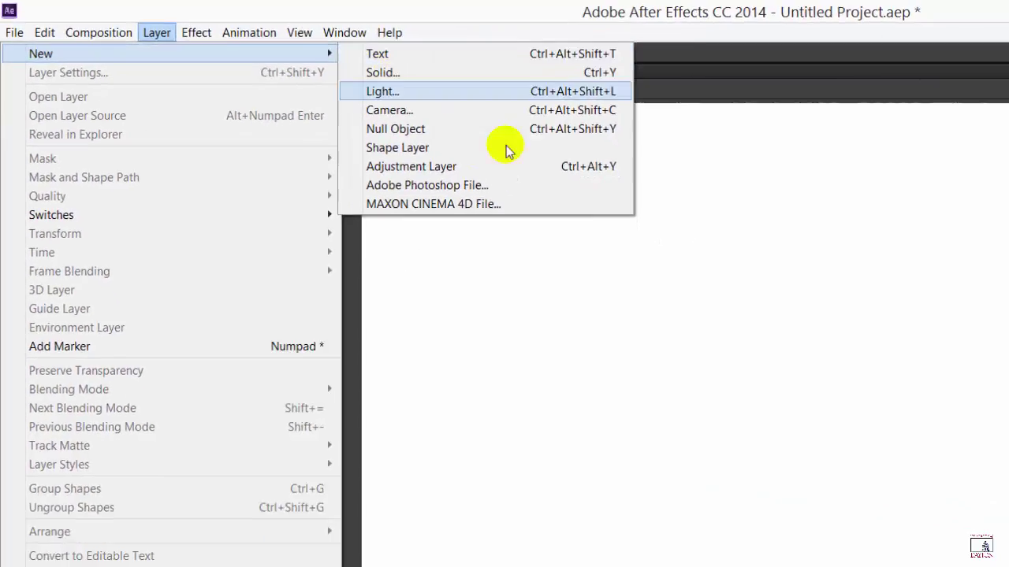
left_click(465, 208)
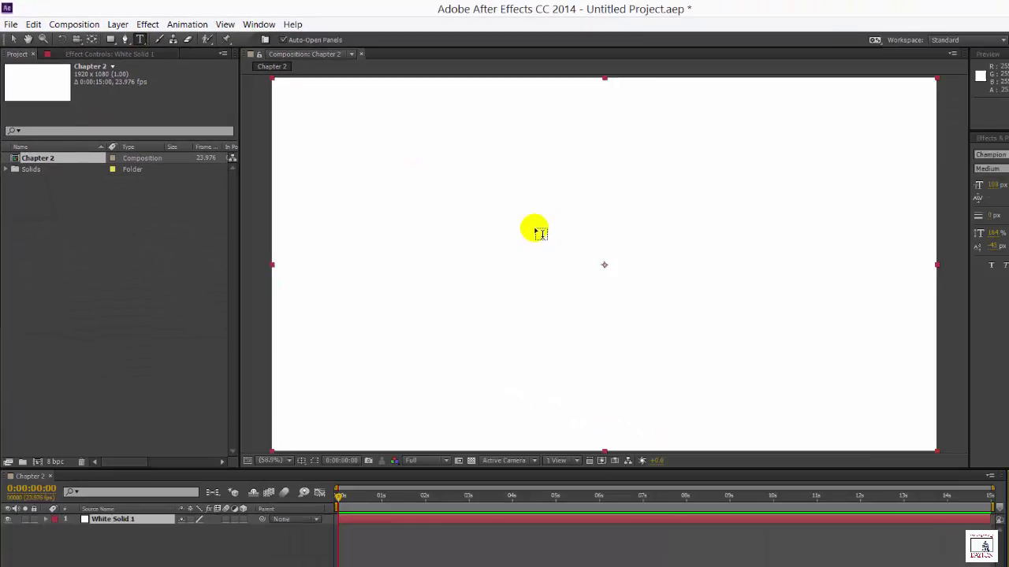
- Create a text layer reading "text" near the middle of the composition with the Type tool
left_click(486, 227)
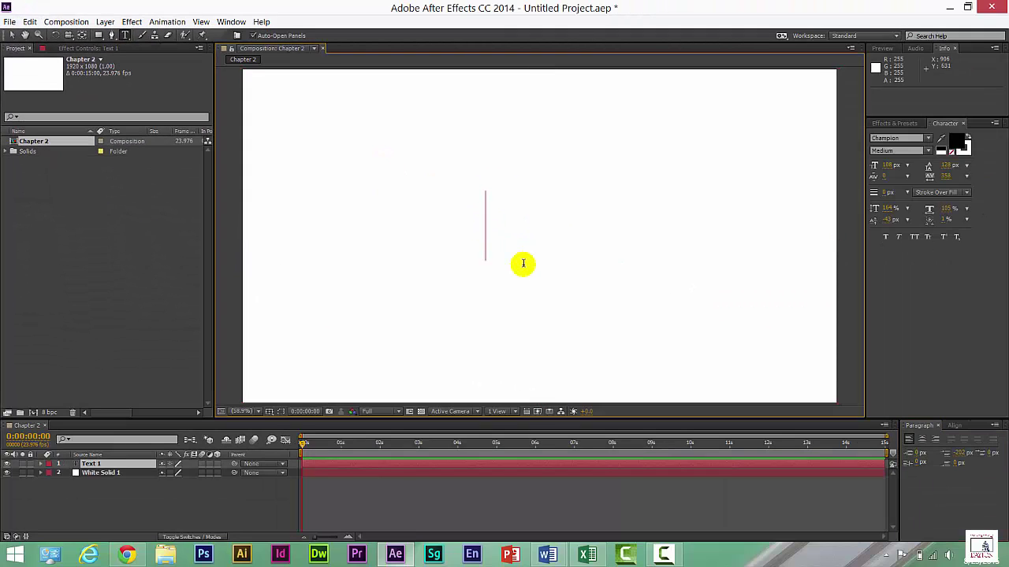
type("text")
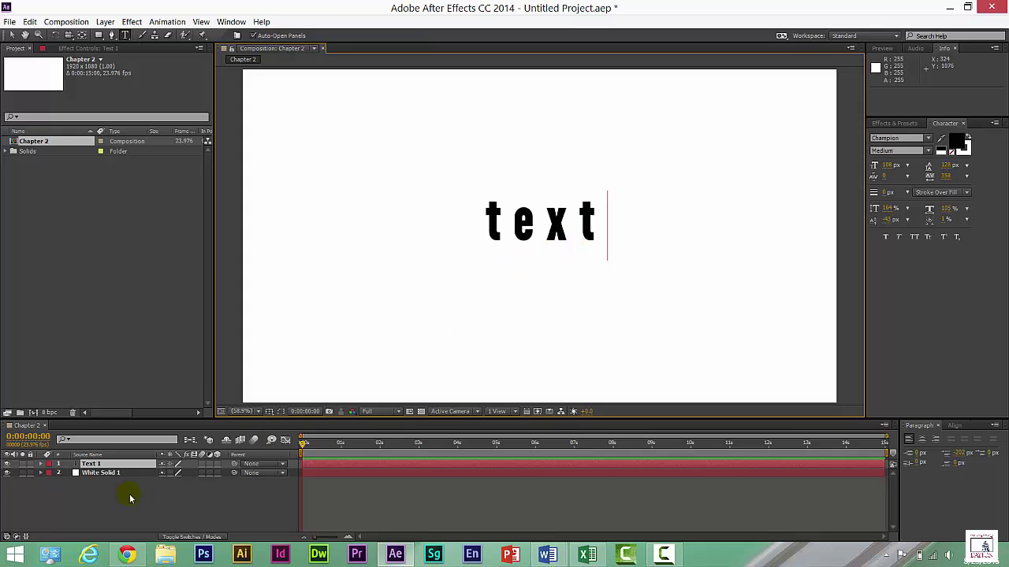
left_click(109, 473)
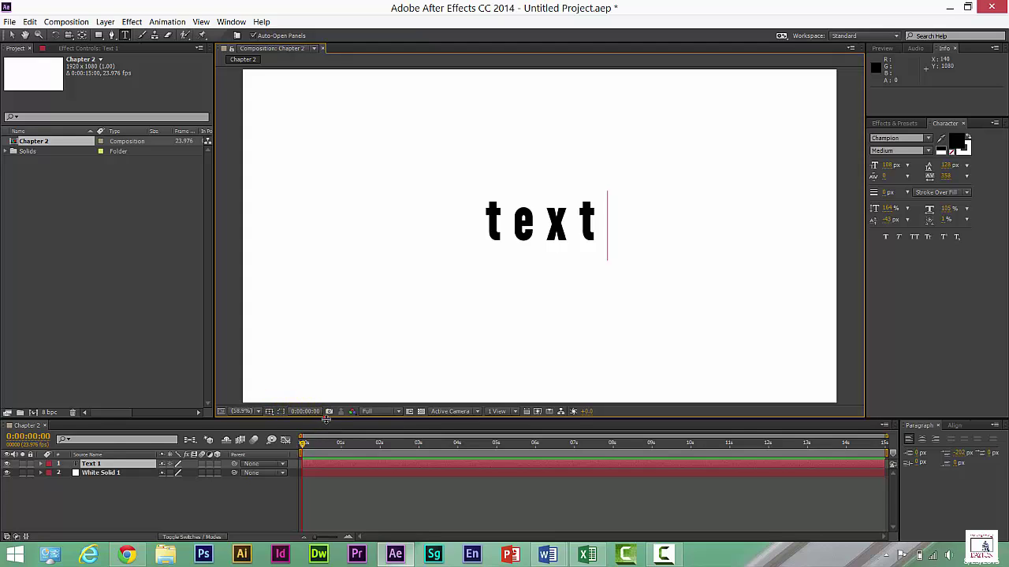
- Enlarge the timeline area, look into the text layer's Text and Transform groups, and leave Transform expanded
left_click_drag(325, 419, 355, 377)
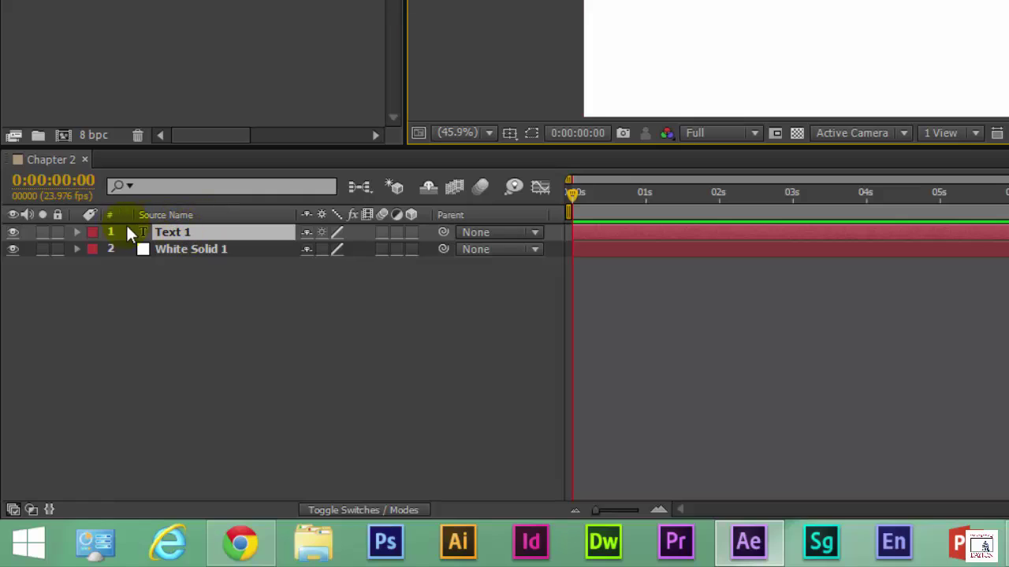
left_click(77, 233)
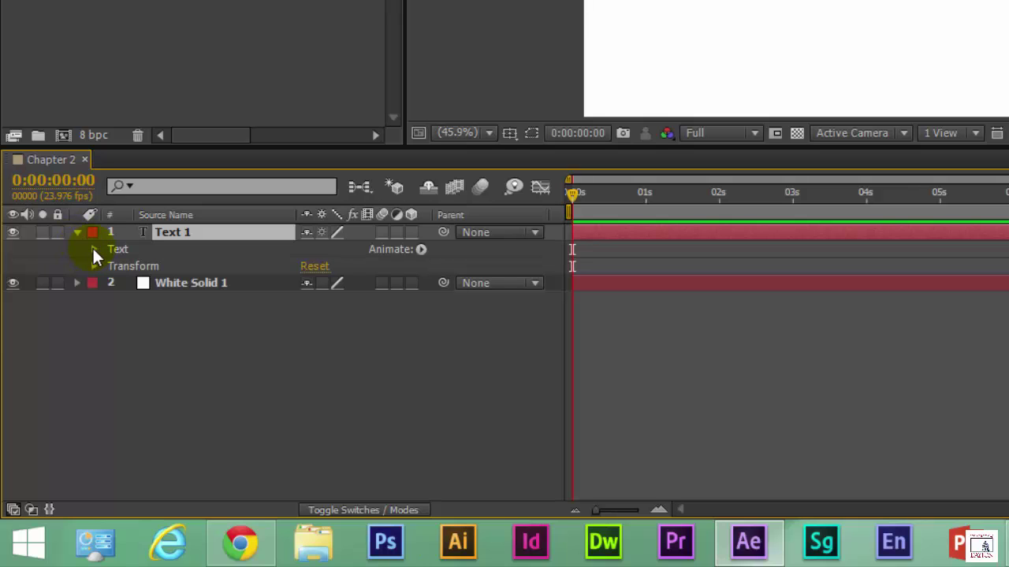
left_click(94, 249)
left_click(95, 249)
left_click(93, 266)
left_click(90, 268)
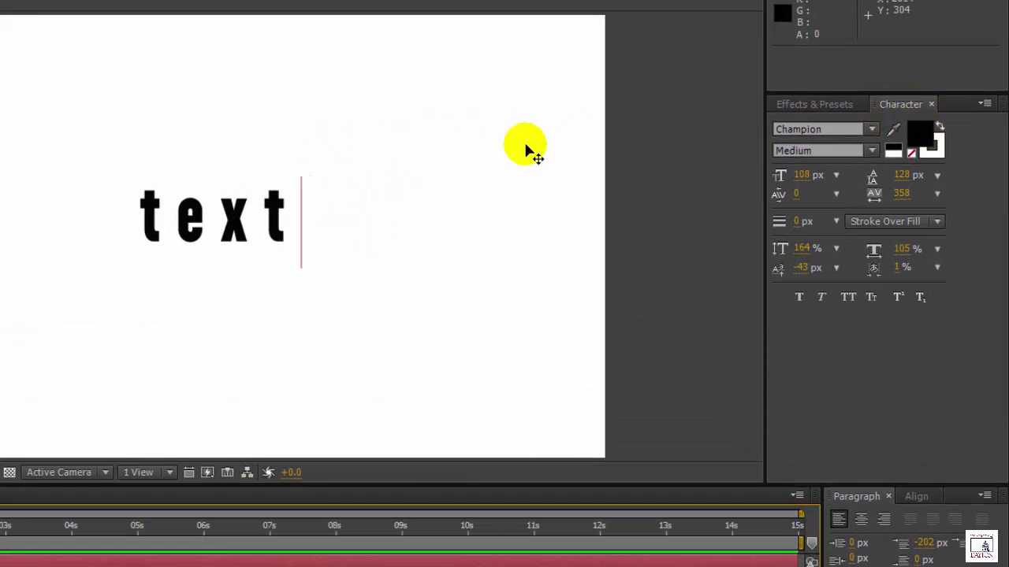
- Select the whole word and set its font size to 130 px, leading to 173 px, tracking to 366 and vertical scale to 189%
left_click_drag(290, 219, 27, 247)
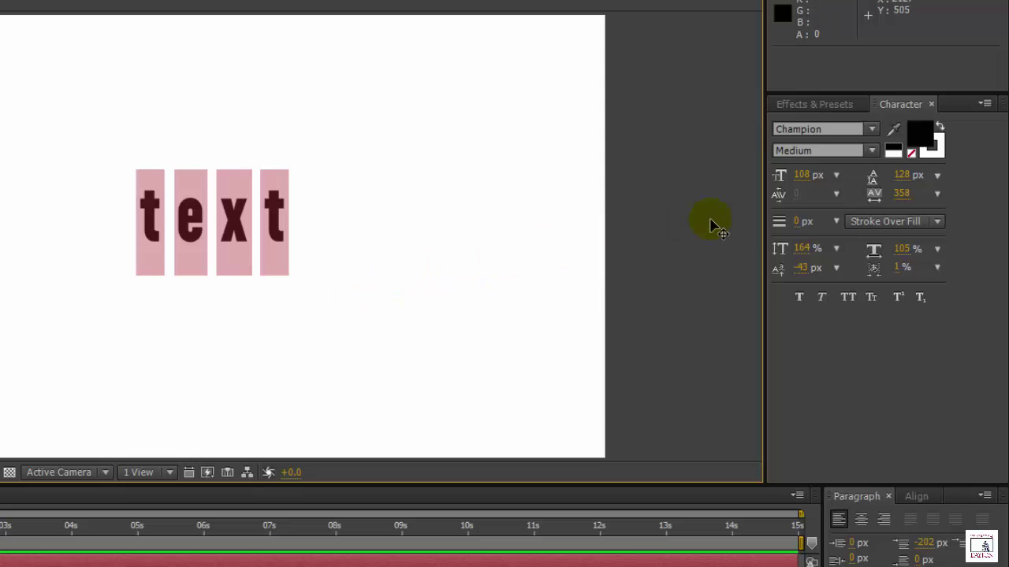
left_click(856, 329)
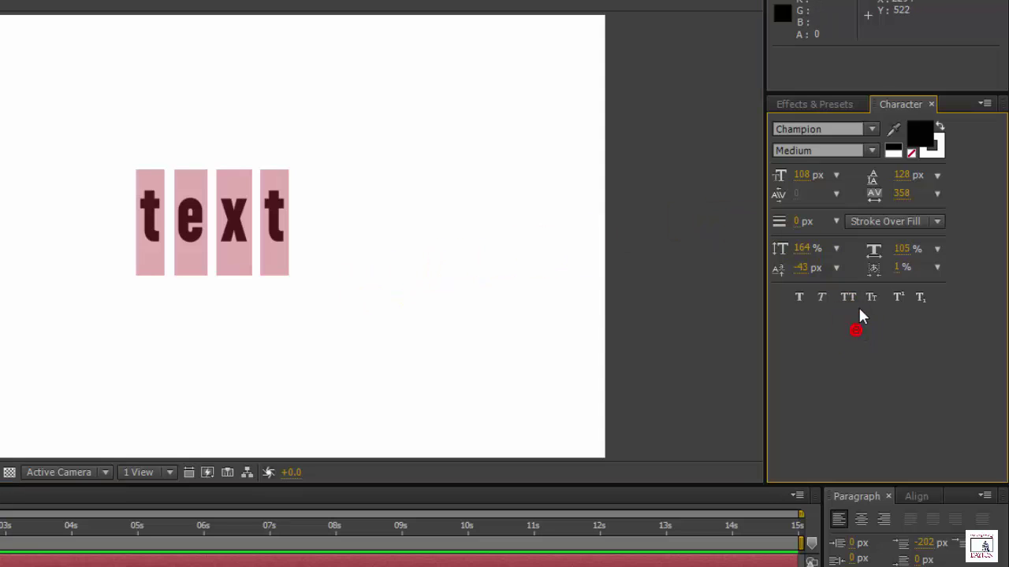
left_click(872, 130)
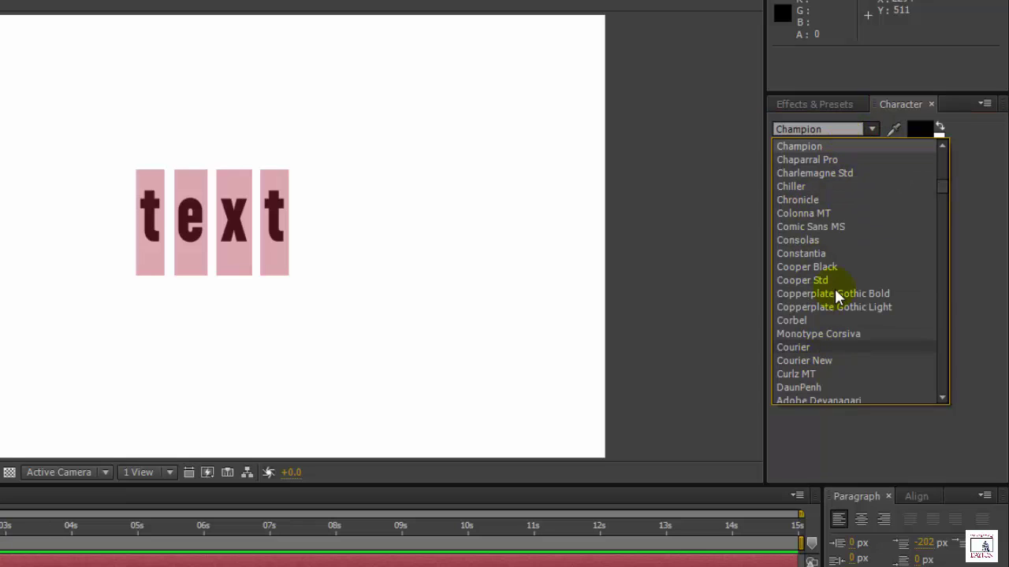
left_click(984, 349)
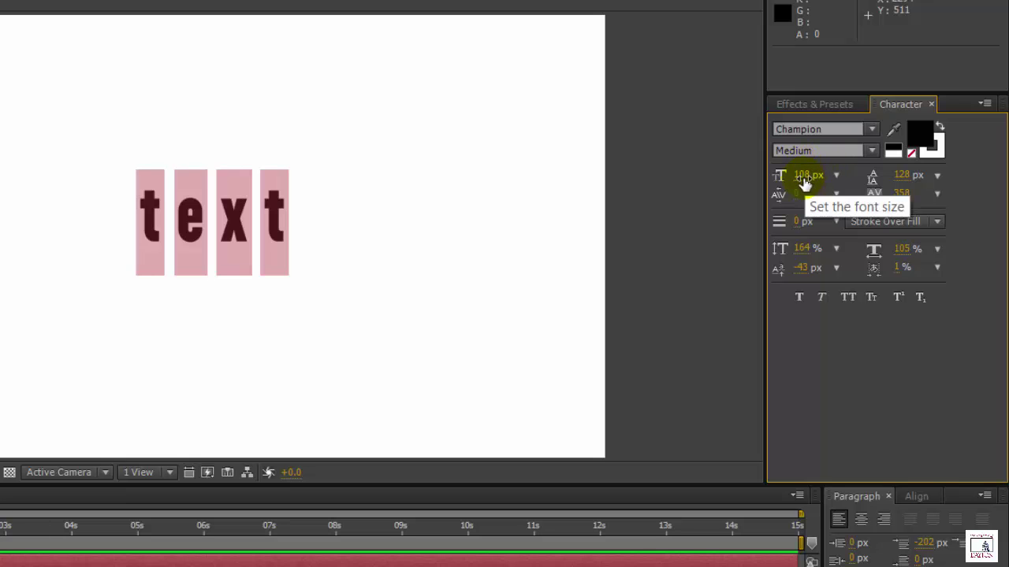
left_click_drag(804, 183, 823, 178)
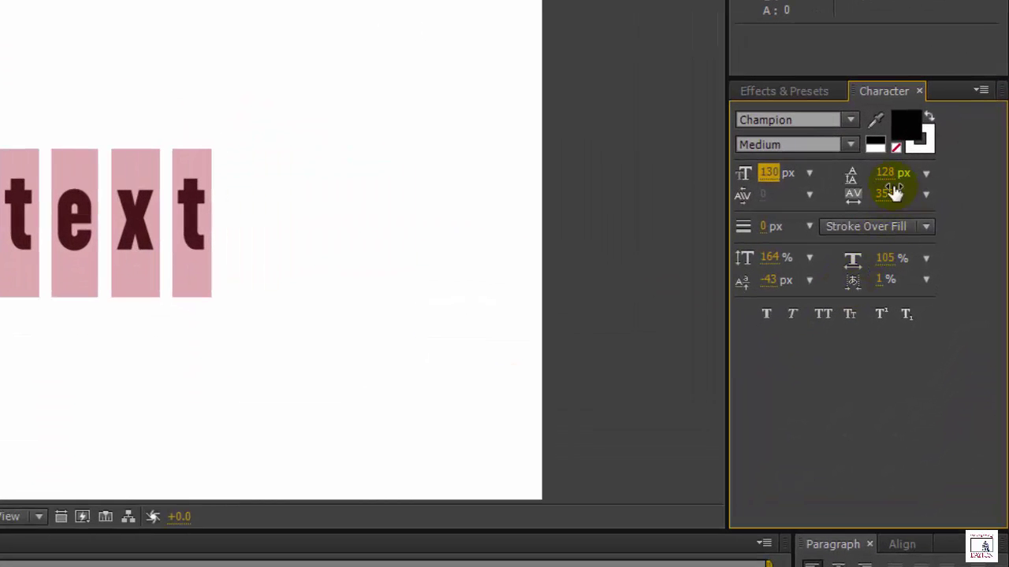
left_click_drag(879, 173, 928, 180)
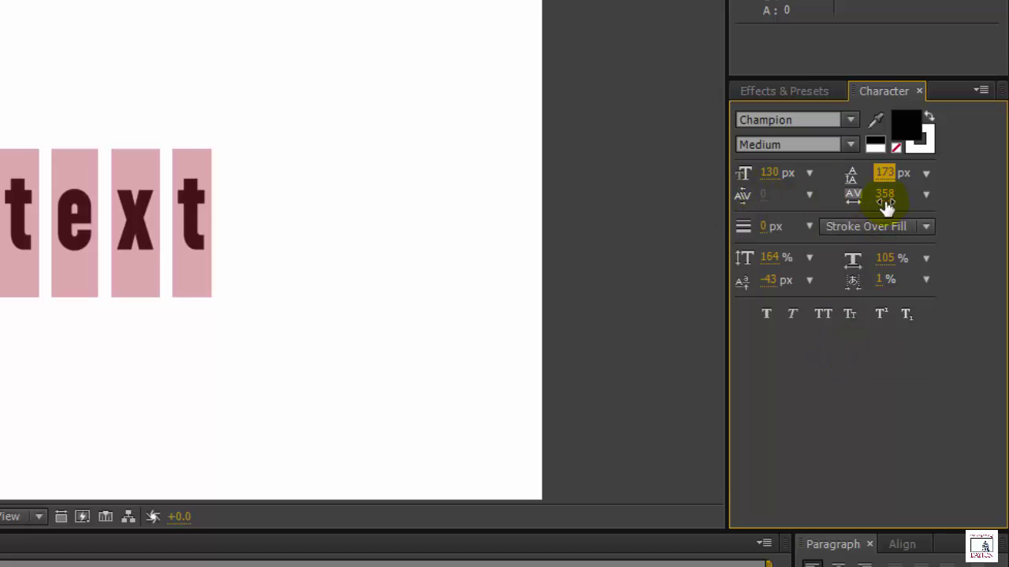
left_click_drag(905, 197, 846, 197)
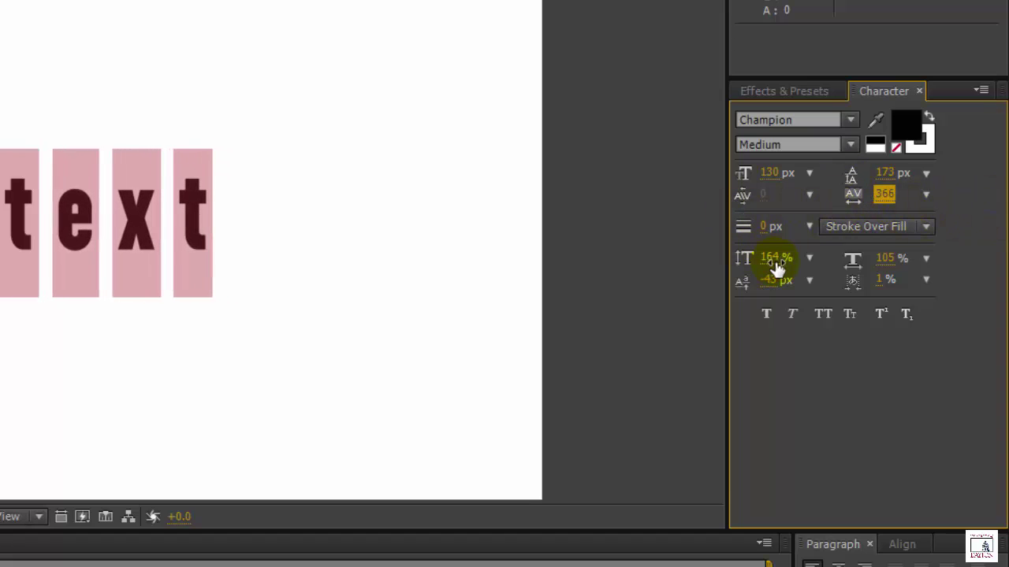
left_click_drag(776, 268, 815, 308)
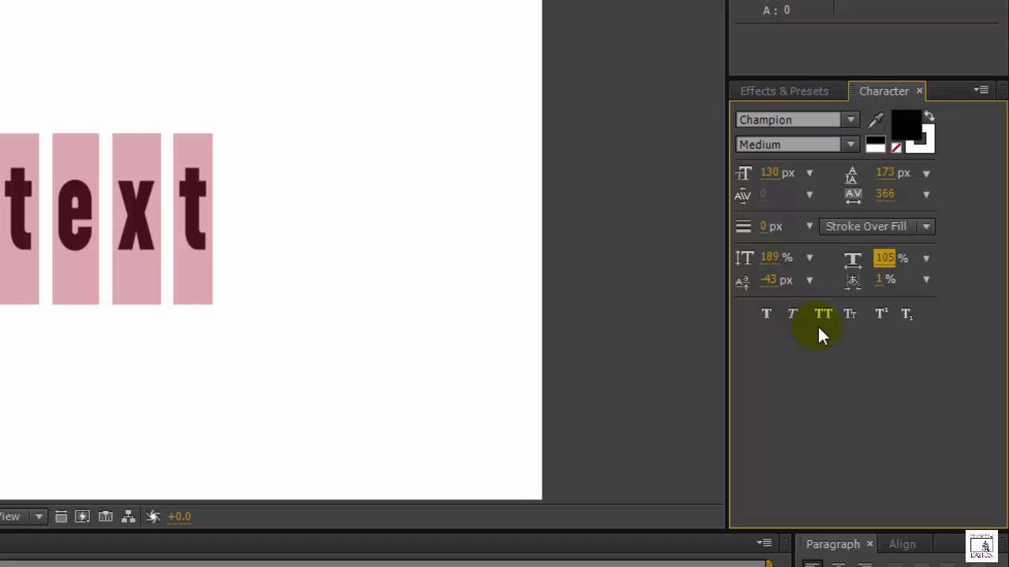
- Try the Faux Bold, Faux Italic, All Caps, Small Caps and Superscript styles on the selected word, switching each off again
left_click(763, 315)
left_click(790, 315)
left_click(791, 314)
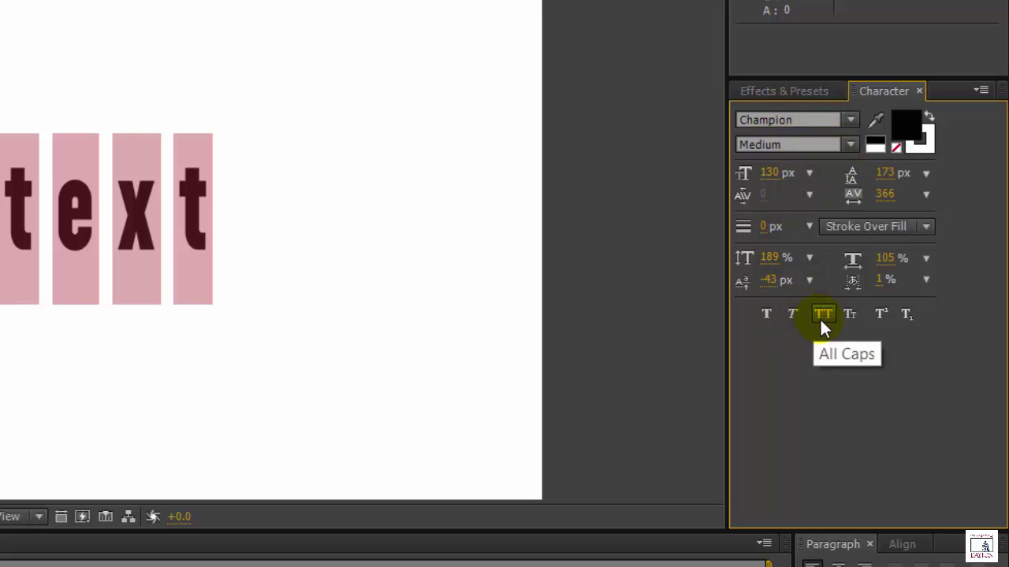
left_click(819, 318)
left_click(847, 312)
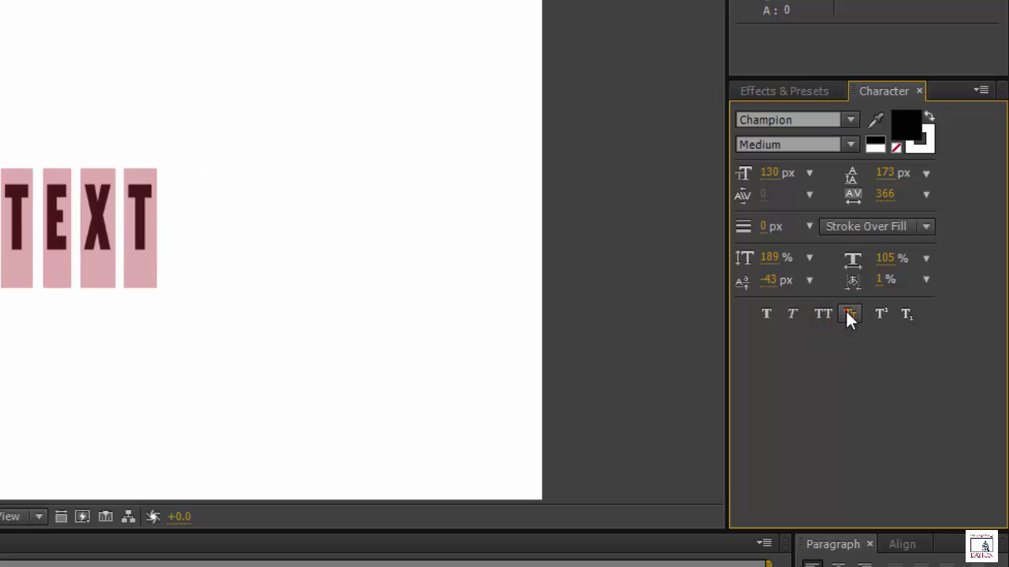
left_click(847, 312)
left_click(890, 314)
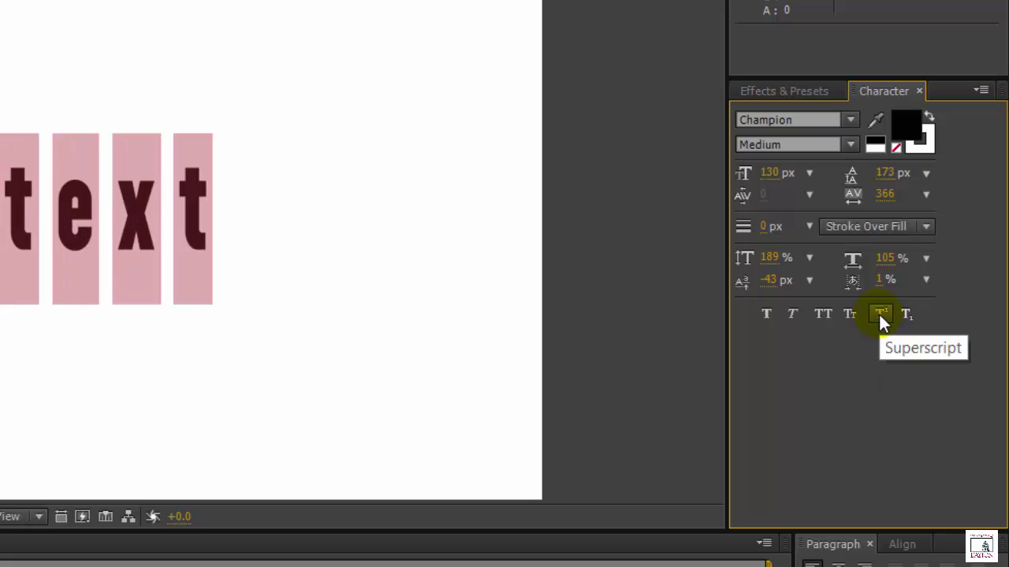
left_click(881, 315)
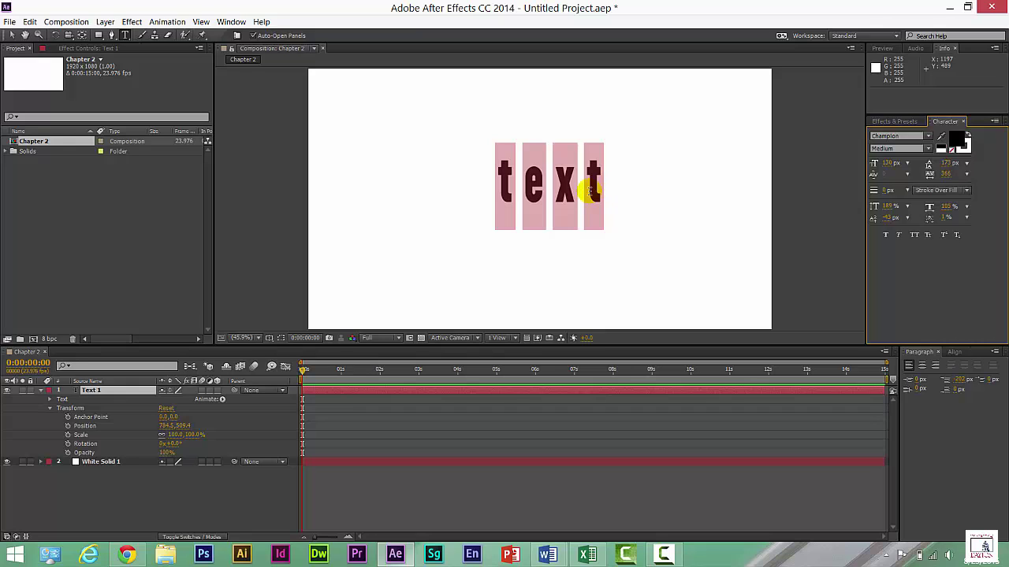
- Finish editing the word so that the text layer is selected as an object
key("KP_Enter")
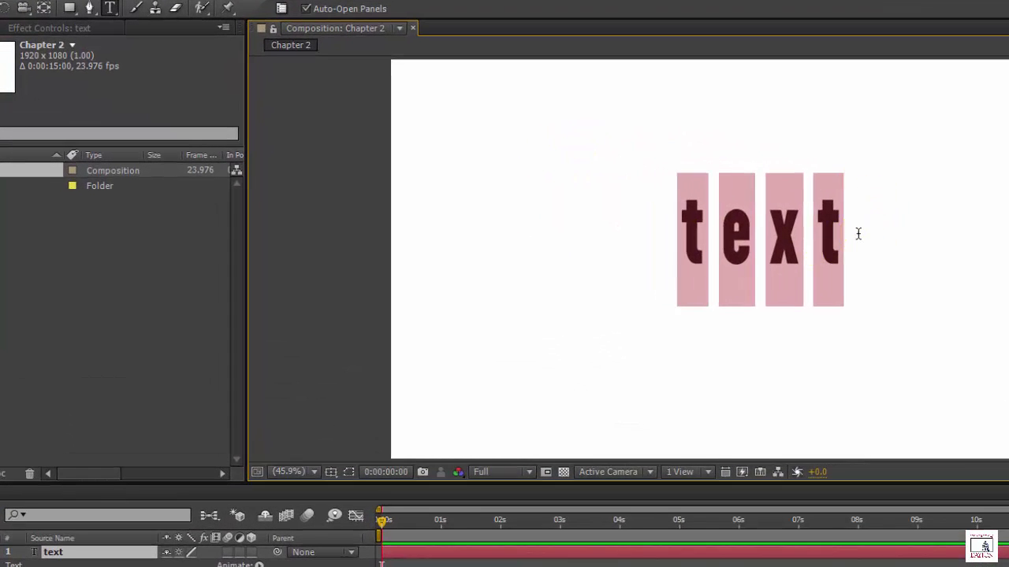
key("Home")
left_click(851, 238)
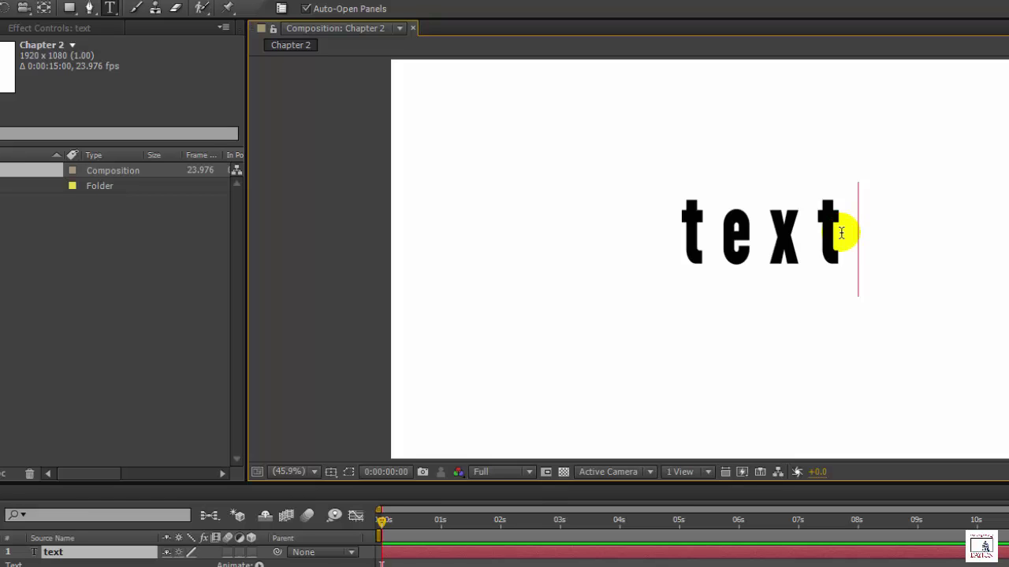
key("Home")
key("Escape")
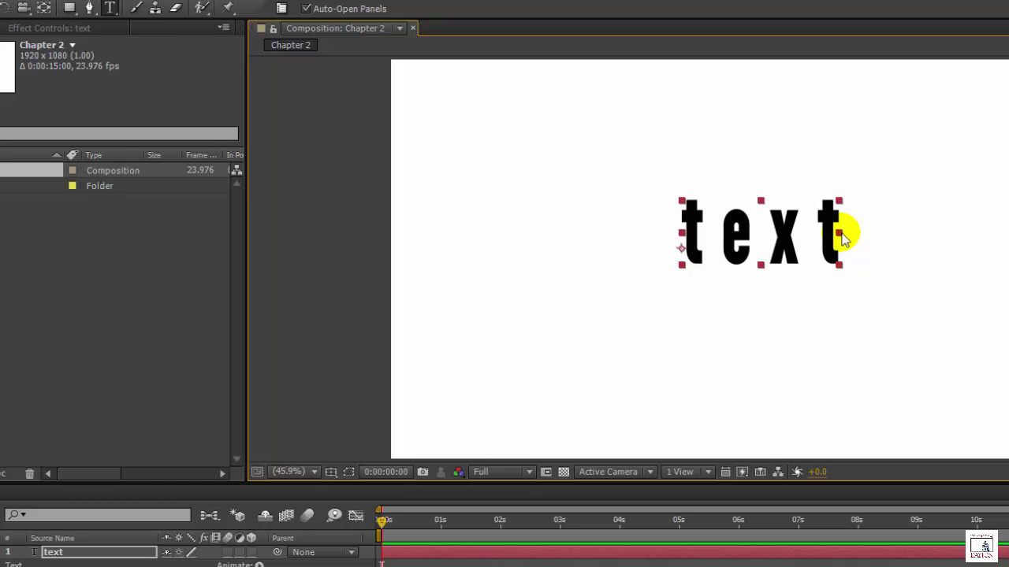
- Move the text layer with the Selection tool to a position of about 678, 531 in the composition
key("v")
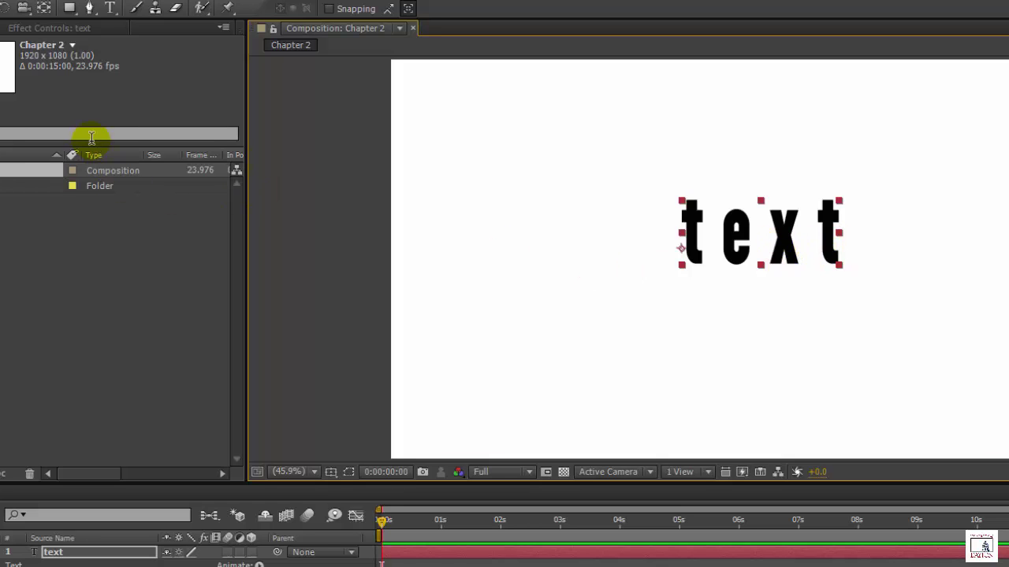
left_click_drag(756, 249, 655, 241)
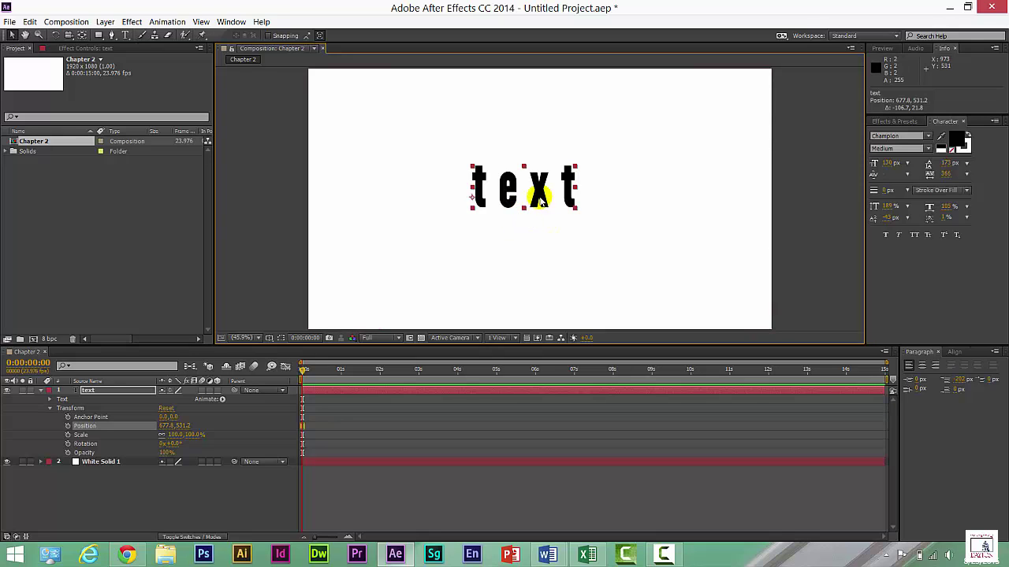
right_click(553, 247)
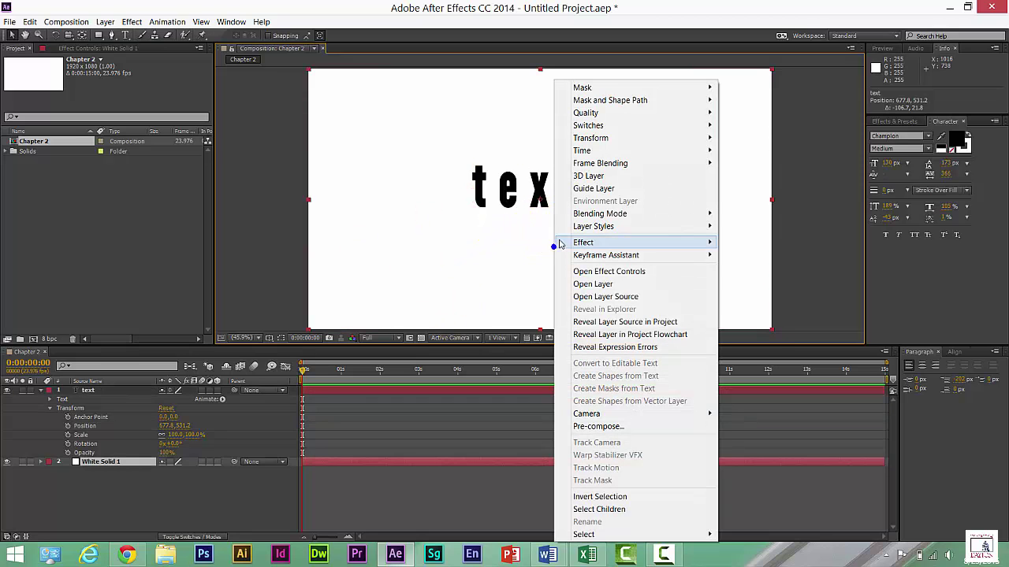
left_click(506, 277)
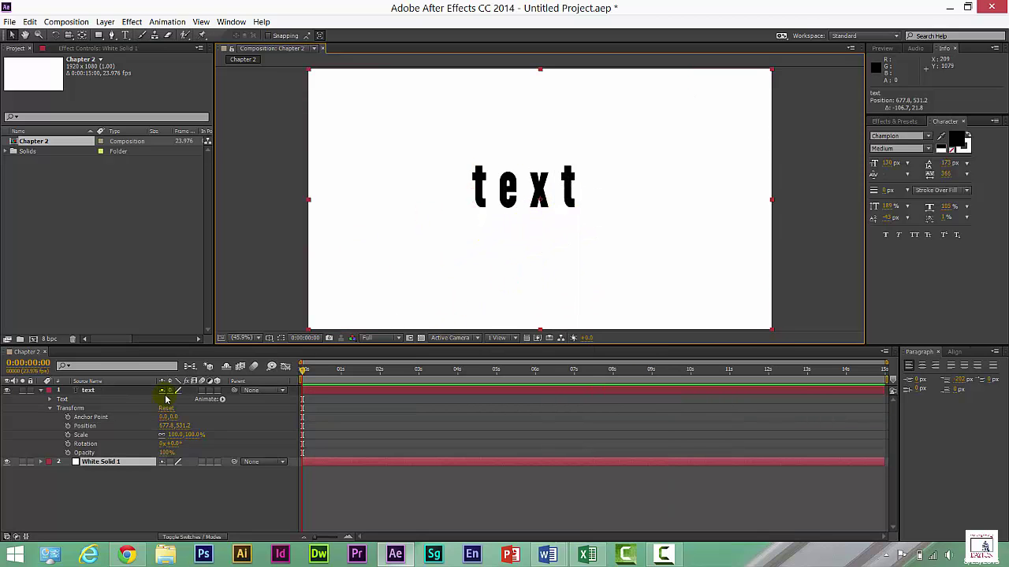
- Select the text layer and convert it to paragraph text
left_click(162, 394)
left_click(87, 392)
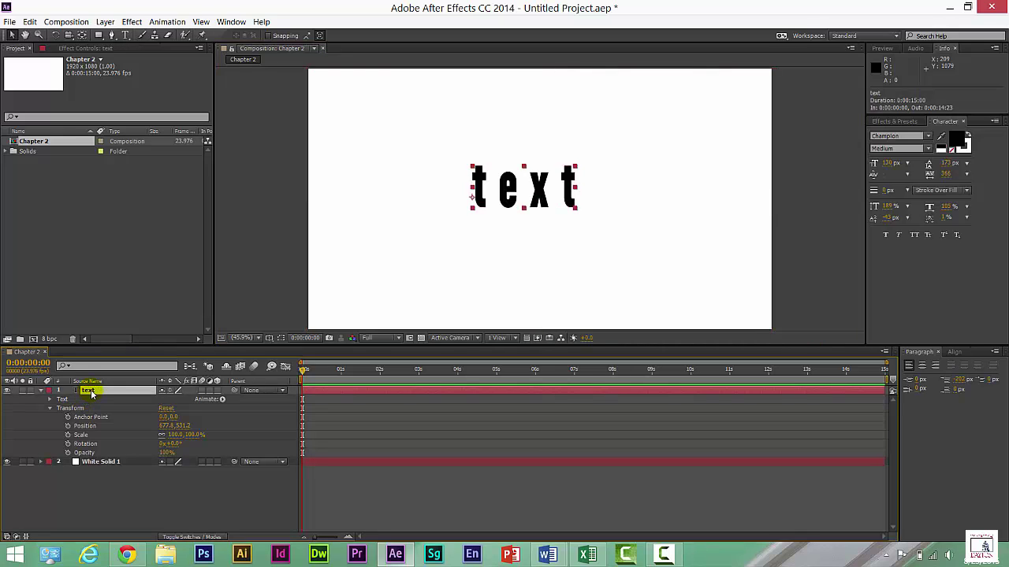
key("ctrl+t")
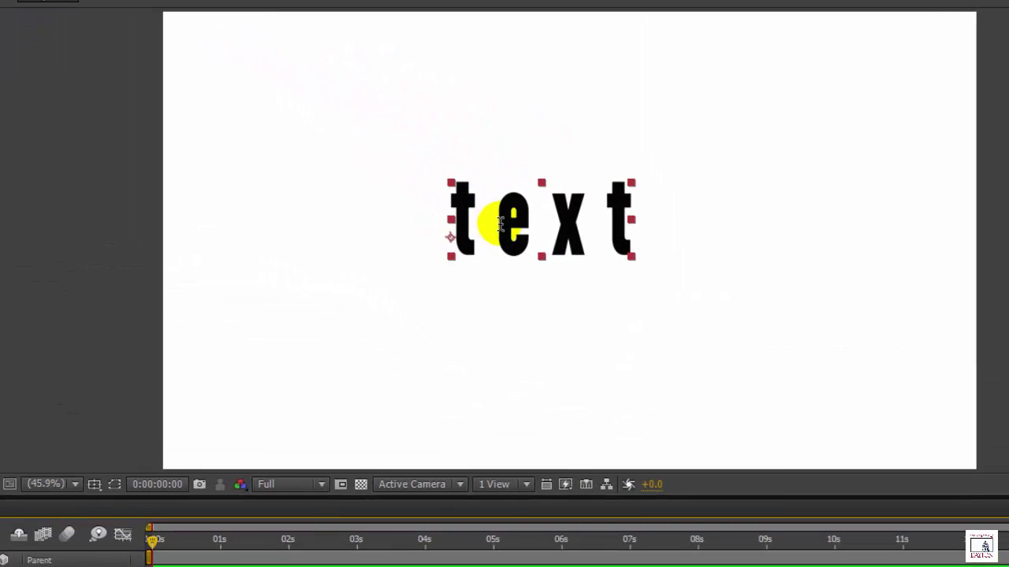
right_click(504, 194)
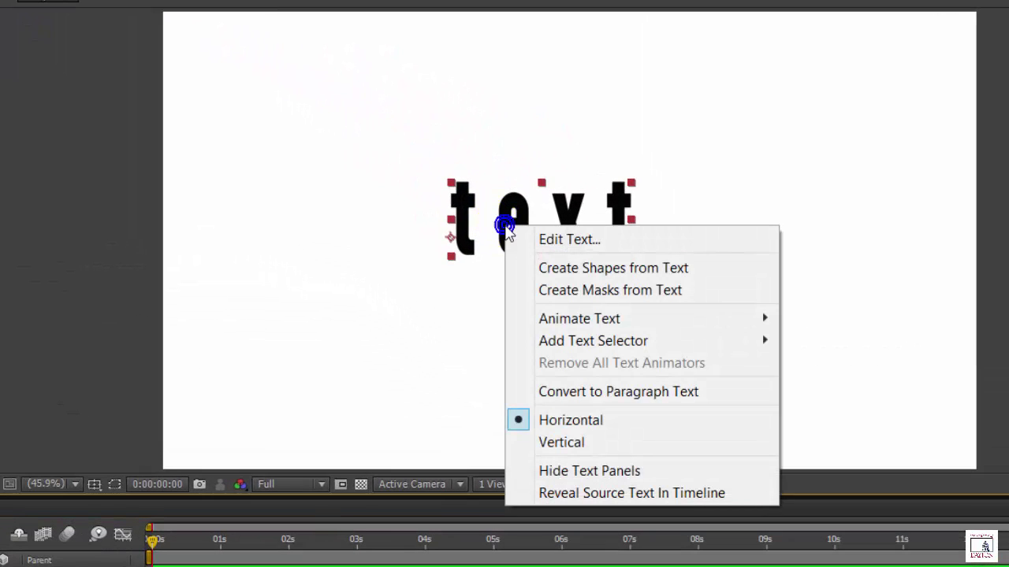
left_click(574, 392)
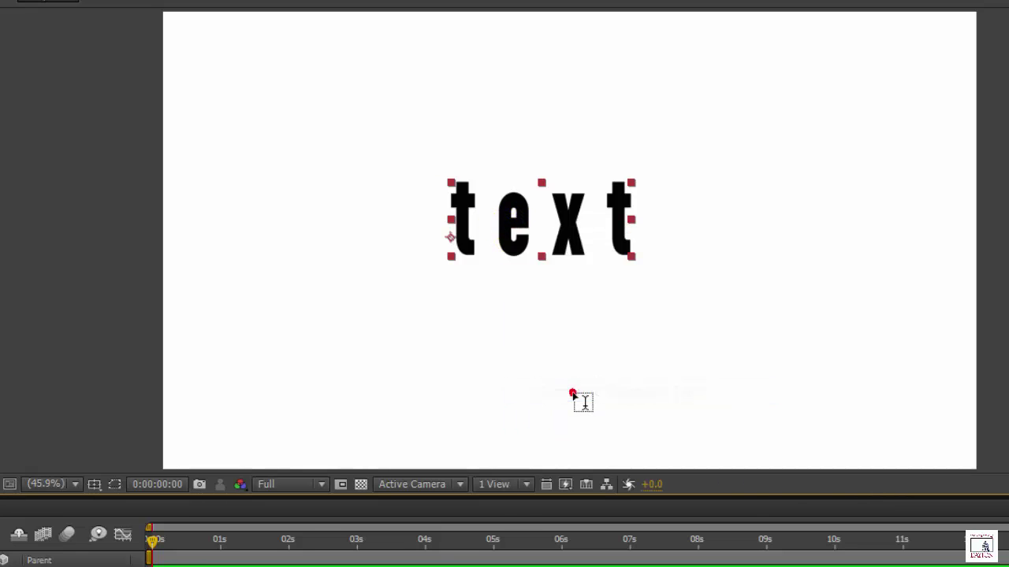
- Add "to create more words" after "text" and enlarge the paragraph's text box to hold the extra words
left_click(633, 212)
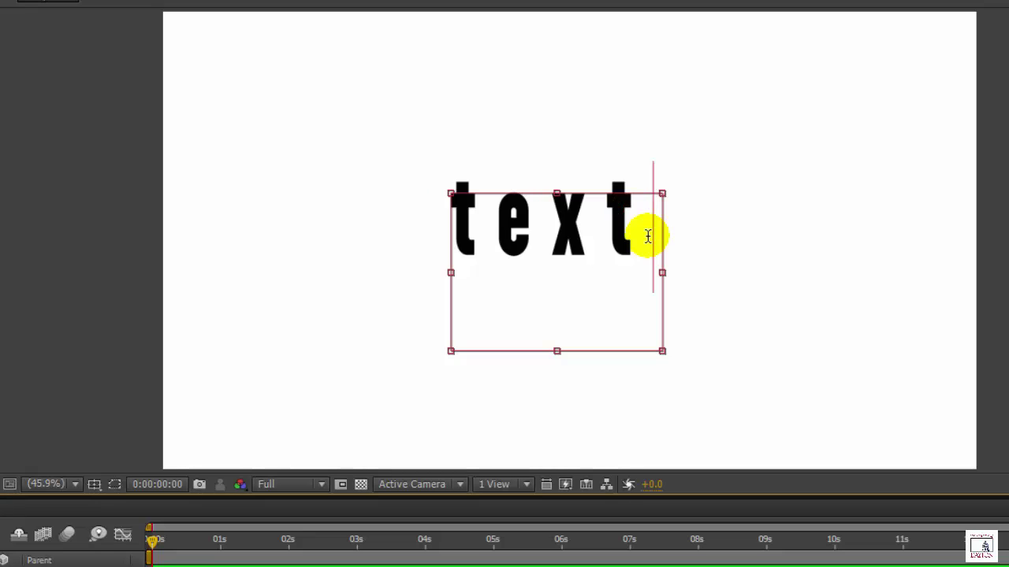
type("to")
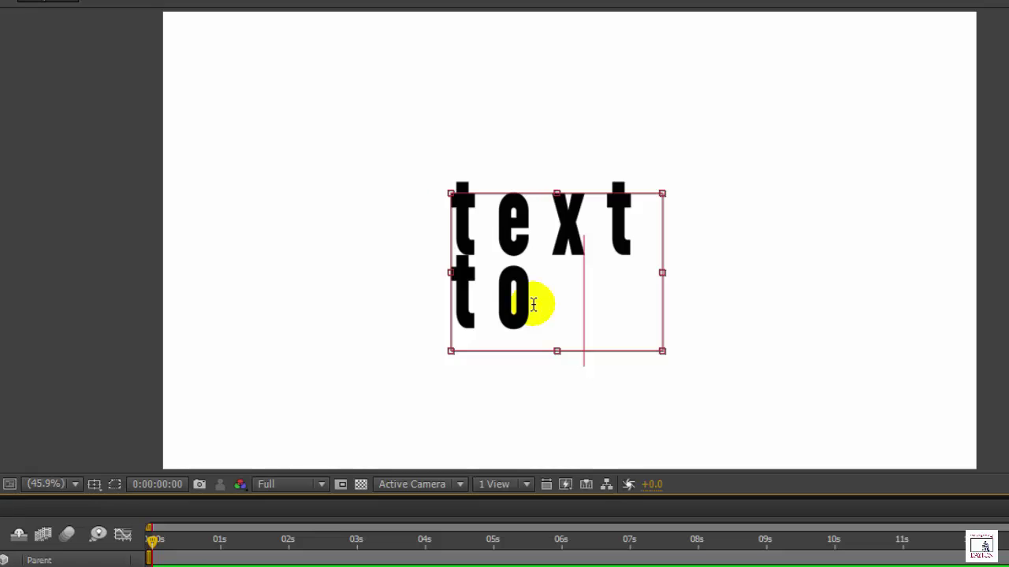
type(" an")
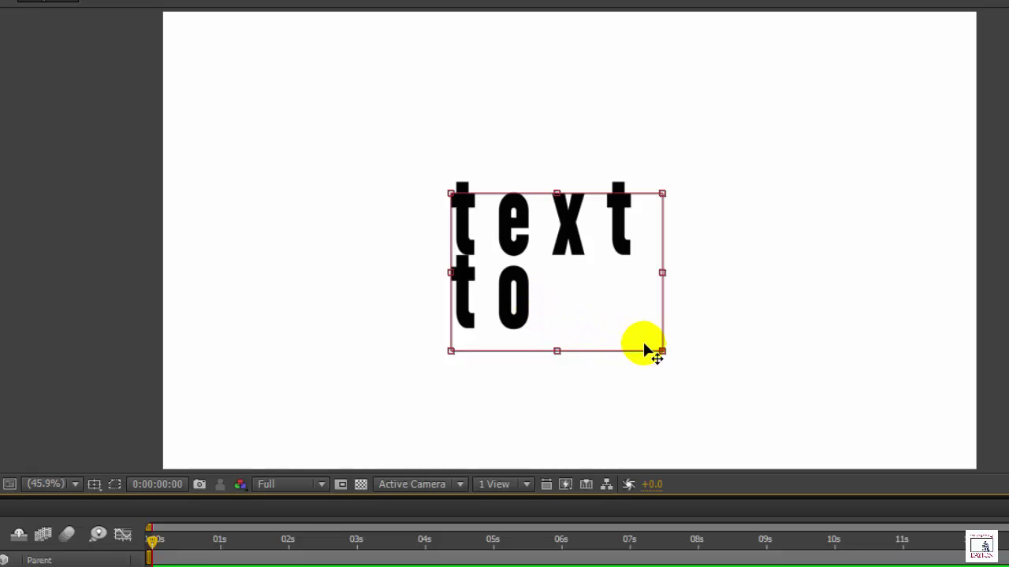
left_click_drag(662, 351, 907, 495)
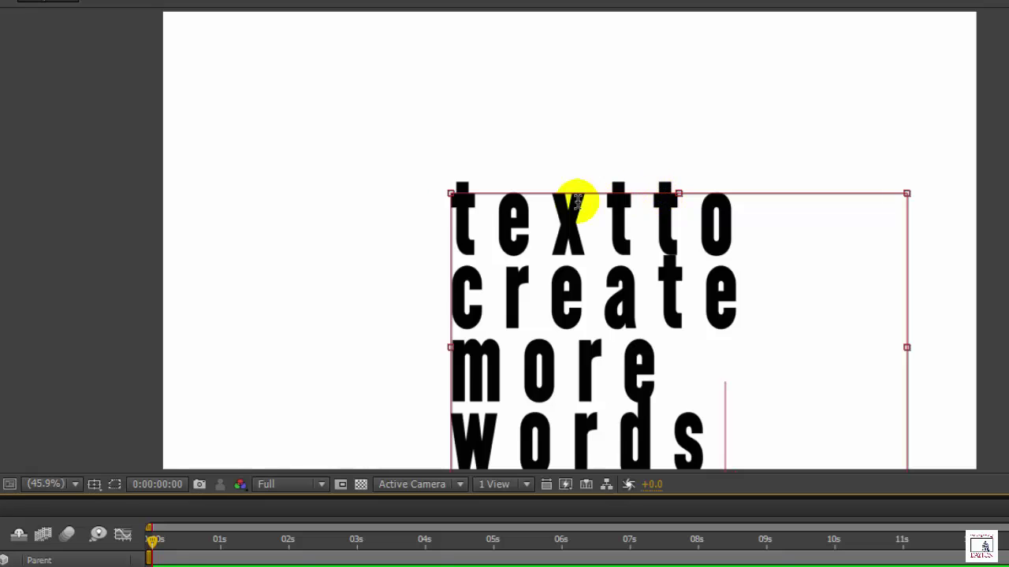
- Insert a space between "text" and "to", and resize the text box so that "create more" fits on one line
left_click_drag(450, 196, 272, 79)
left_click(474, 108)
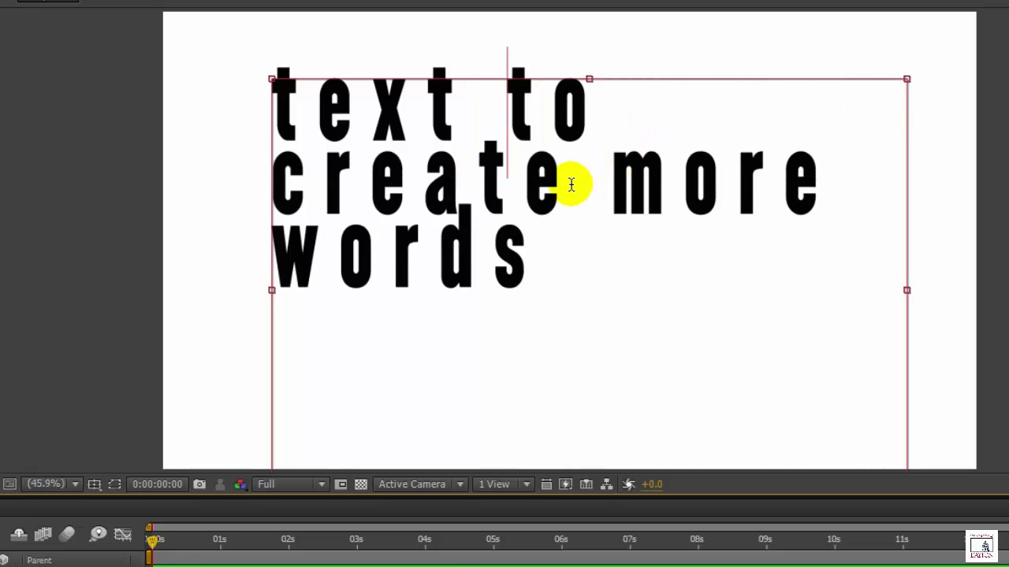
left_click_drag(906, 78, 427, 341)
left_click_drag(622, 204, 825, 89)
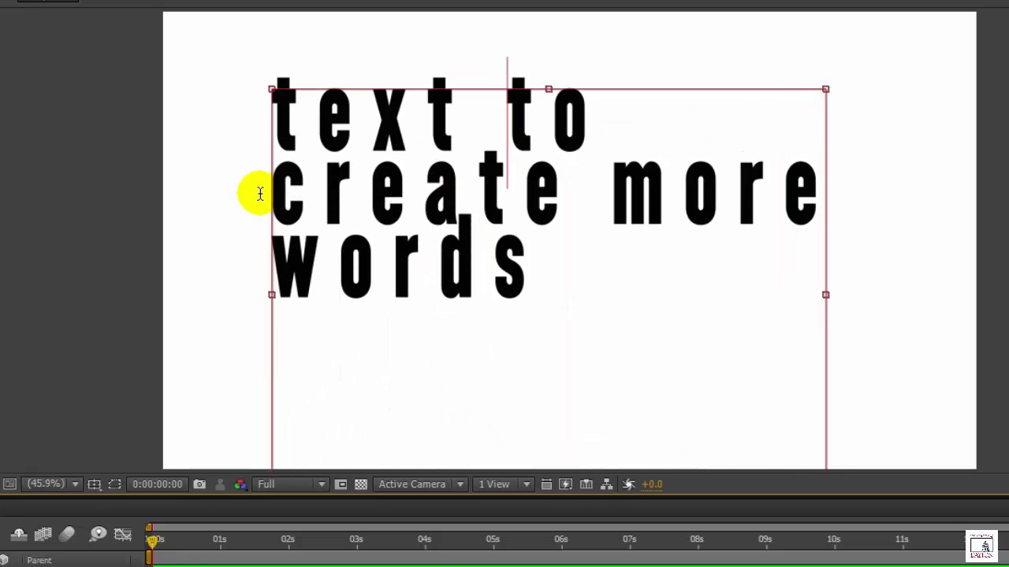
- Finish editing the paragraph and convert the text layer back to point text
left_click(223, 170)
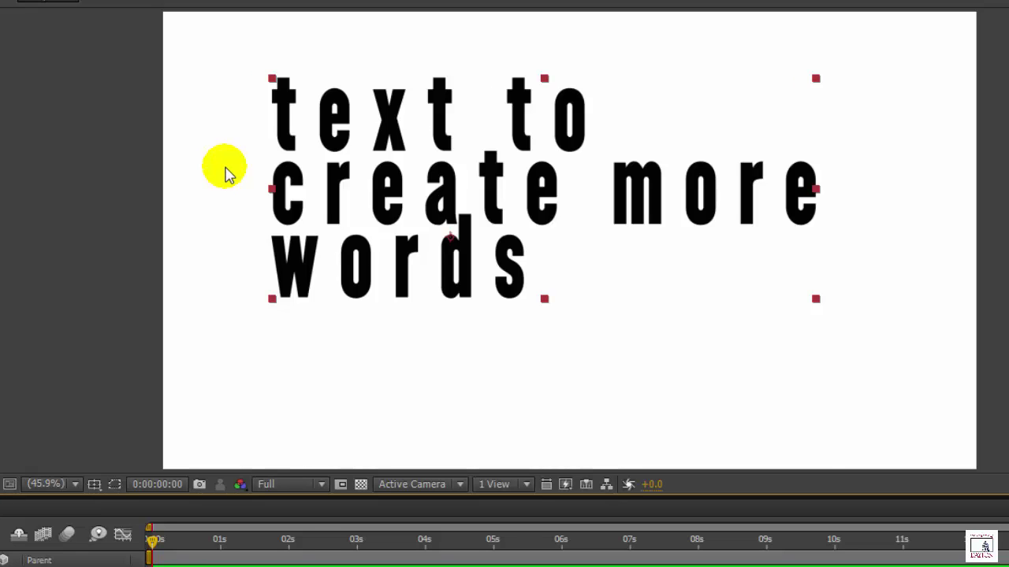
key("v")
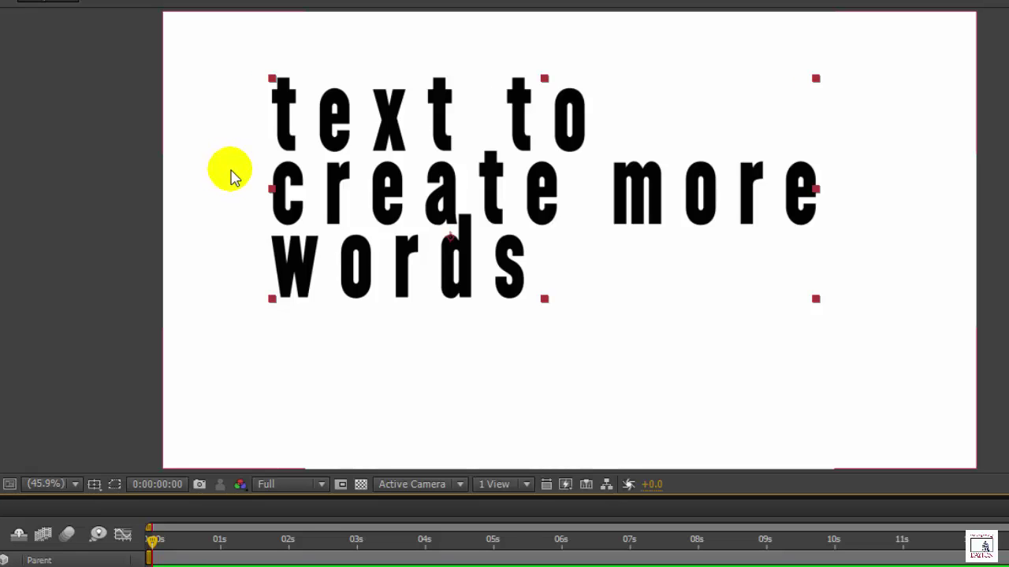
right_click(402, 201)
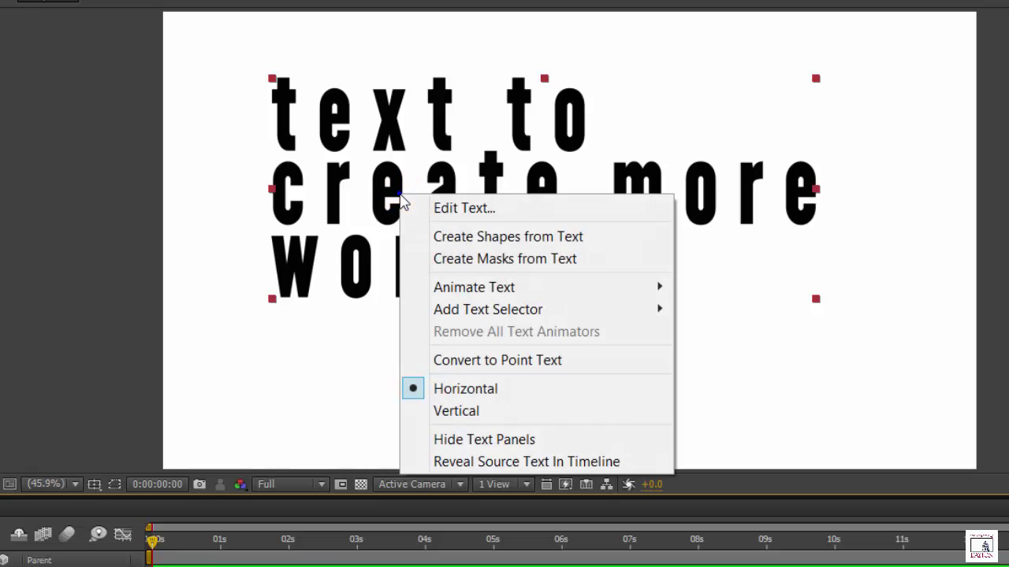
left_click(477, 363)
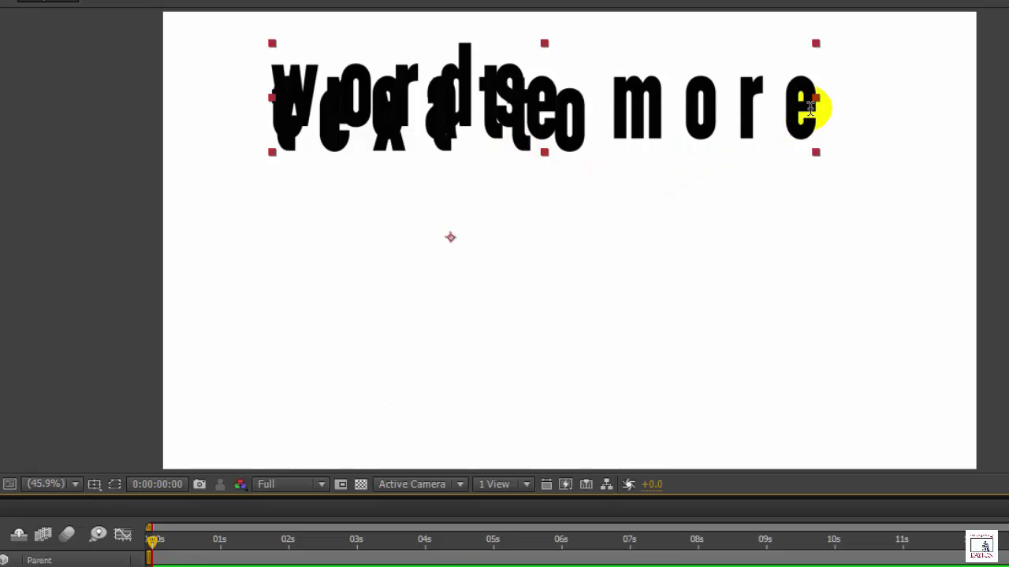
- Delete all the overlapping words in the text layer and enter the single word "text" instead
left_click_drag(811, 107, 169, 112)
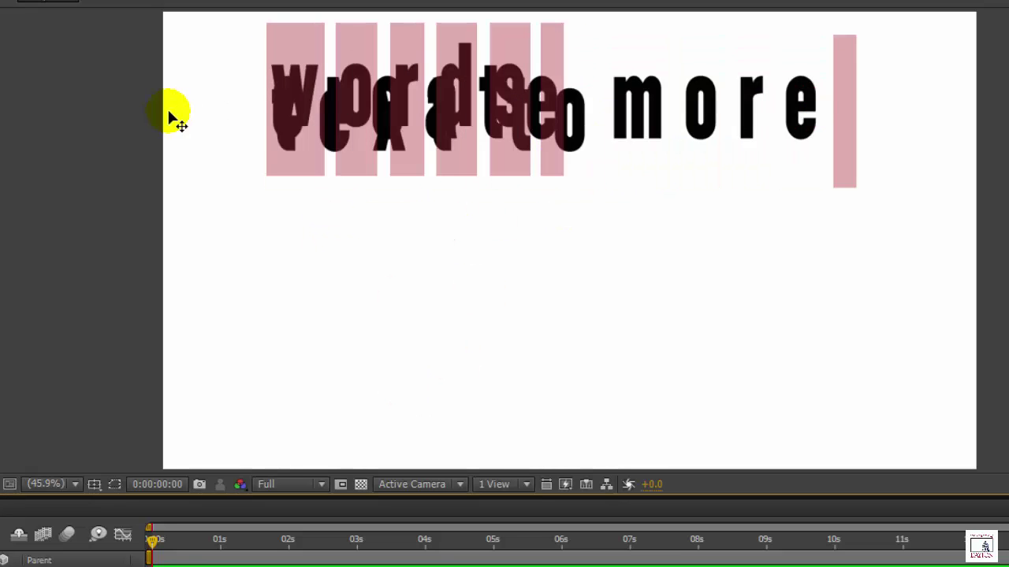
type("te")
key("BackSpace")
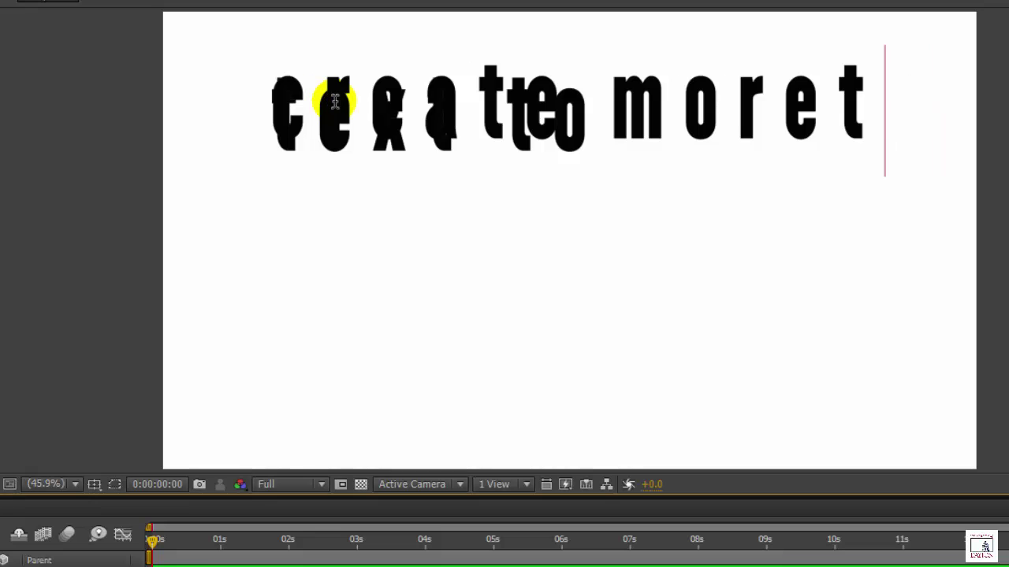
key("Left")
key("Left")
key("Left")
key("Left")
key("Left")
key("Left")
key("Left")
key("Left")
key("Left")
key("Left")
key("Left")
key("ctrl+a")
key("BackSpace")
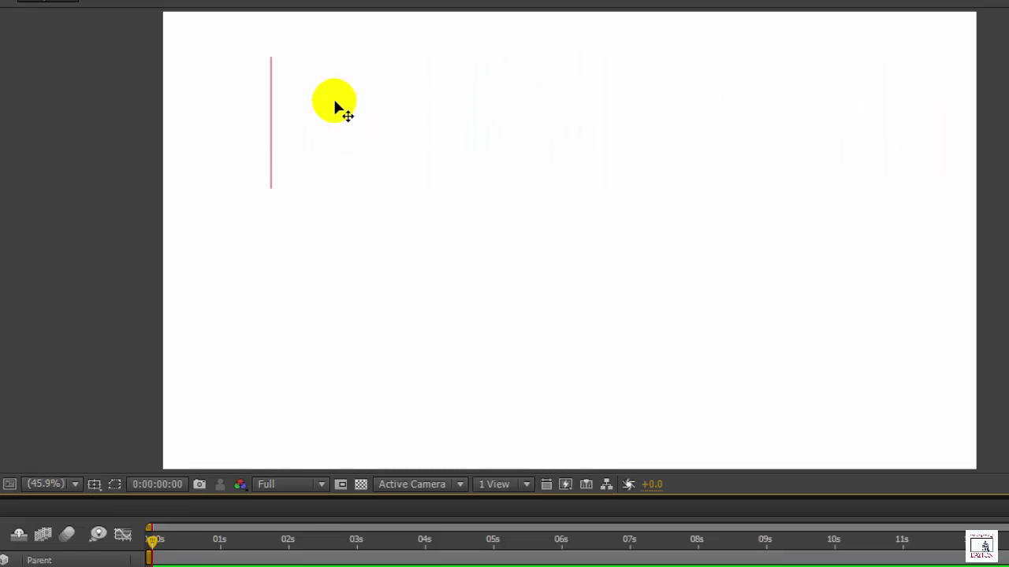
type("text")
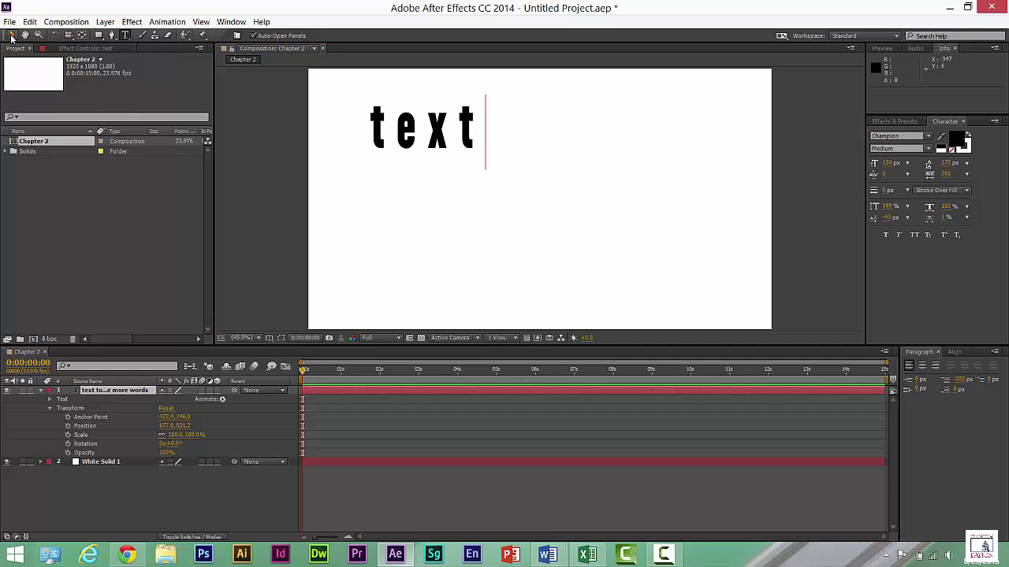
- Finish editing the word and move the text layer to a position of about 1231, 869 in the composition
left_click(12, 36)
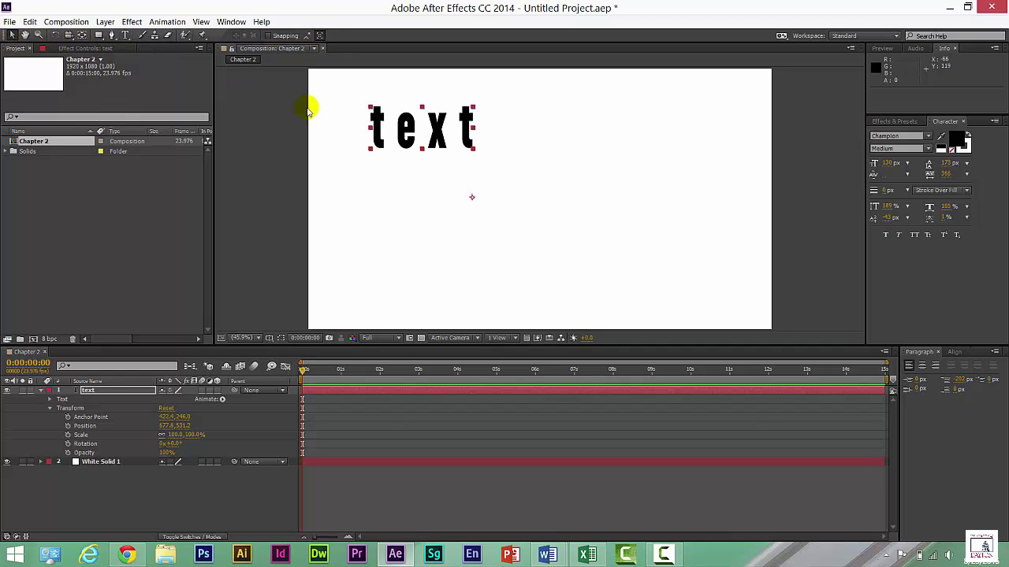
left_click(506, 83)
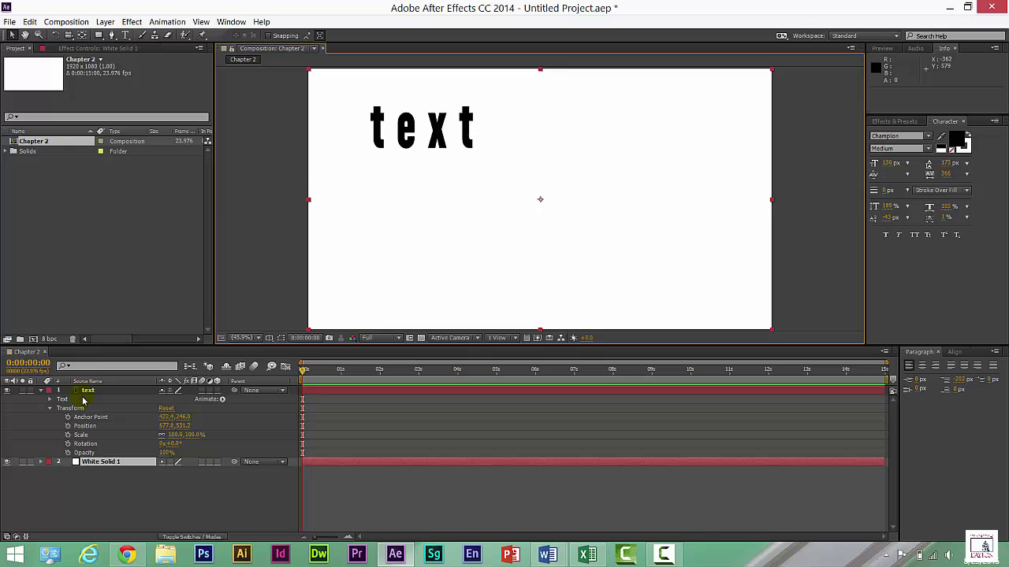
left_click_drag(83, 400, 461, 137)
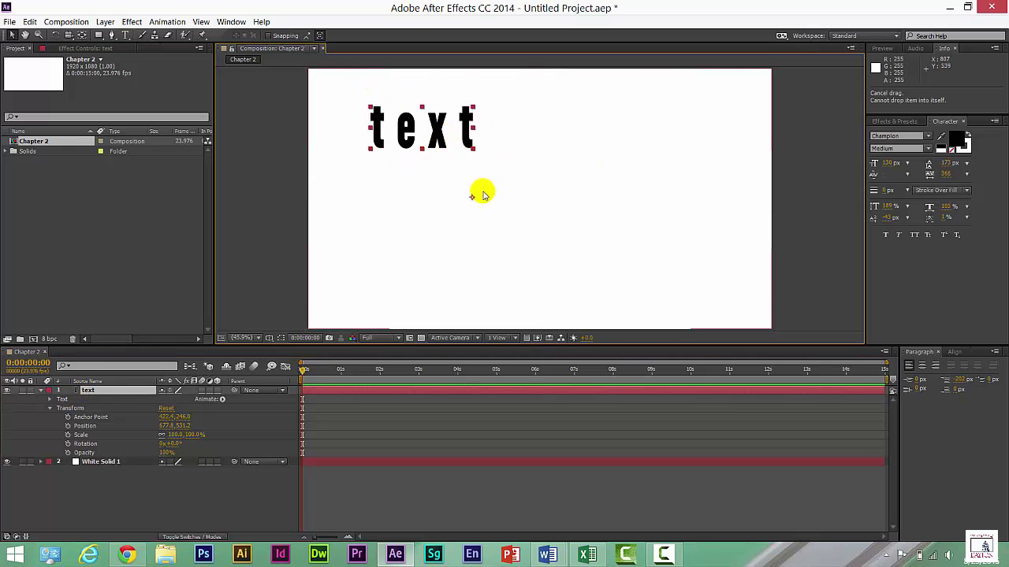
left_click_drag(439, 136, 574, 218)
- Show the Title/Action Safe guides and move the text layer onto their centre mark, to a position of about 1161, 821
left_click(268, 339)
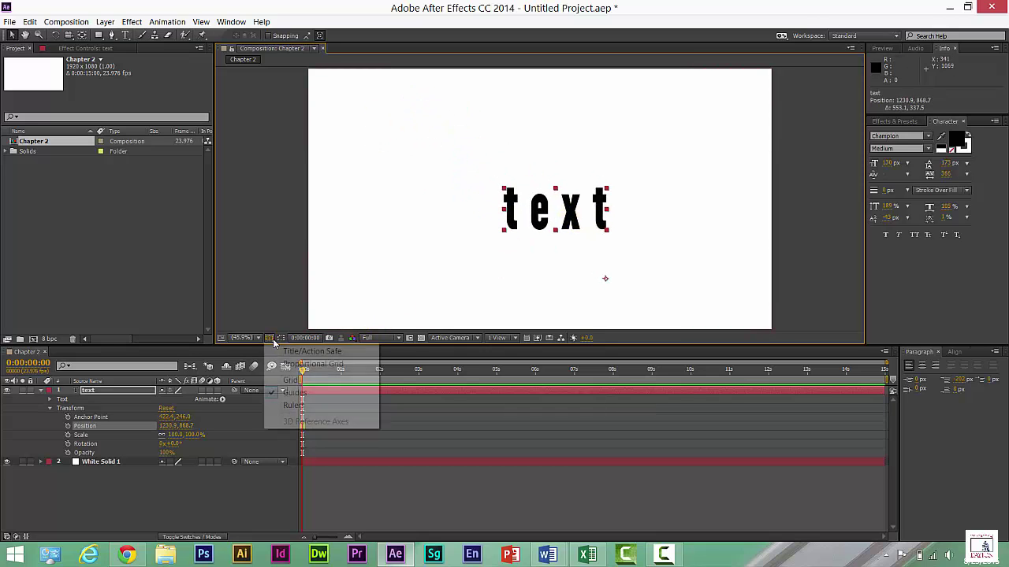
left_click(311, 349)
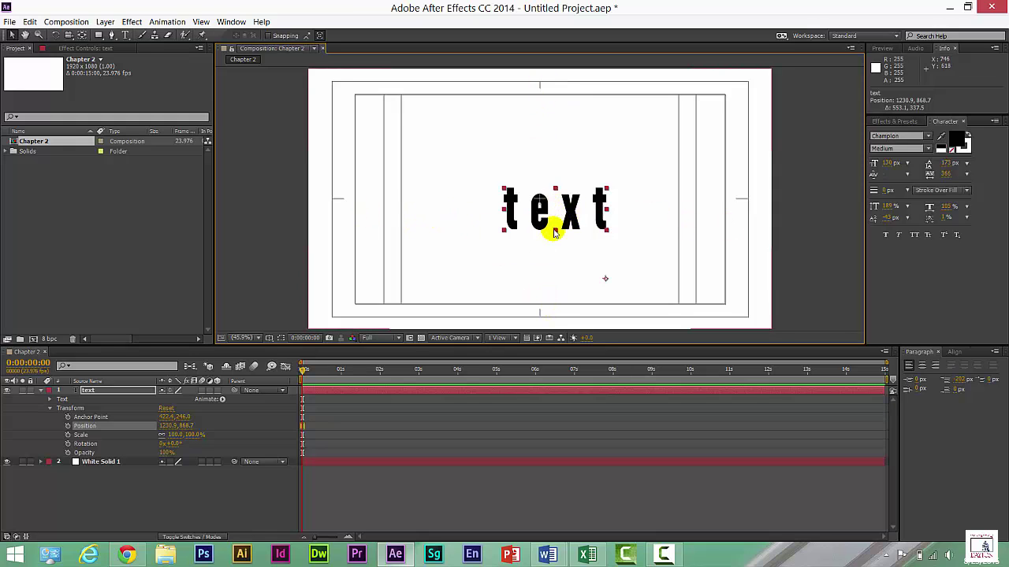
mouse_move(566, 211)
left_mouse_down()
mouse_move(537, 198)
mouse_move(553, 204)
left_mouse_up()
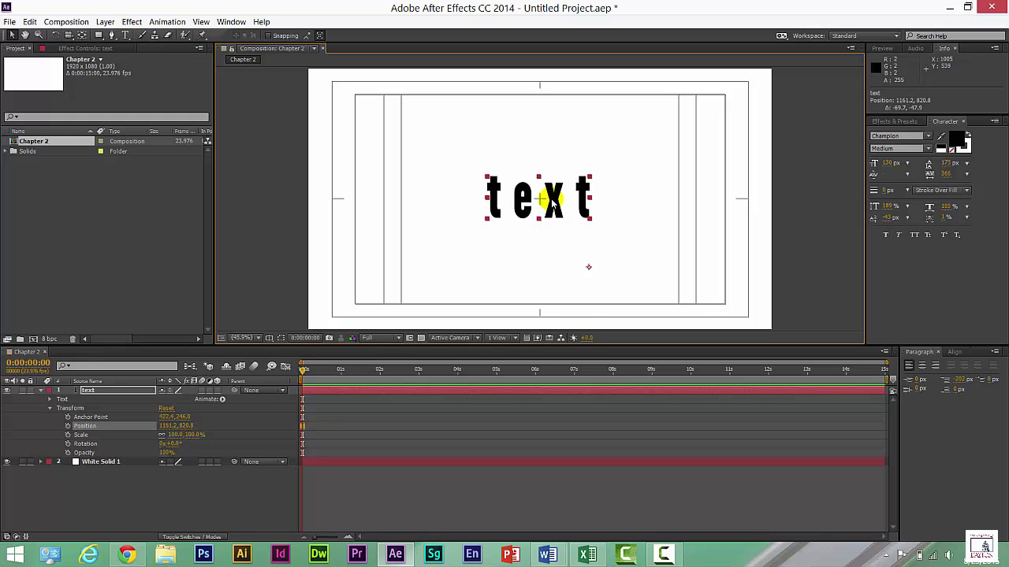
- Align the text layer to the horizontal and vertical centre of the composition
left_click(954, 353)
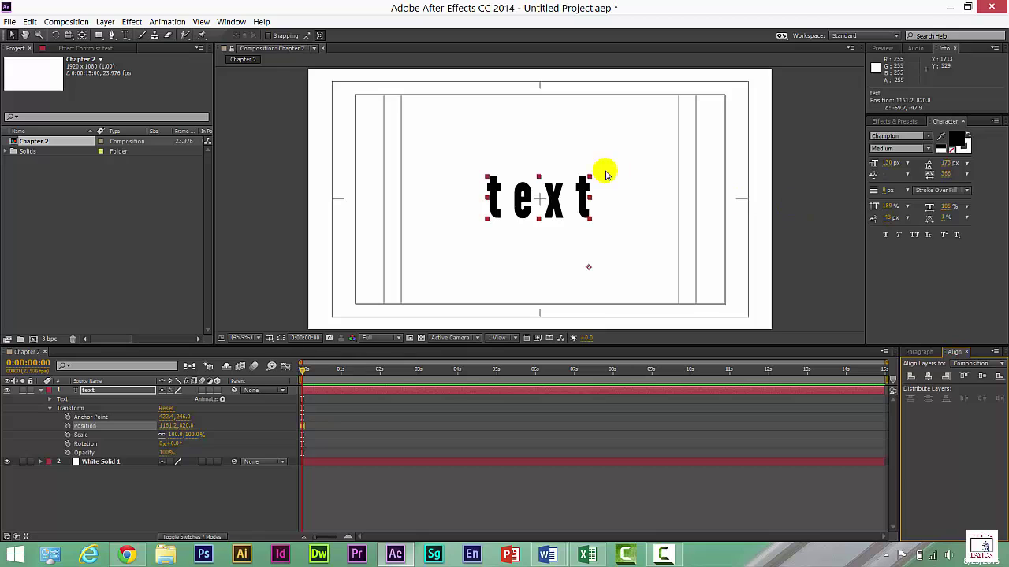
left_click(221, 22)
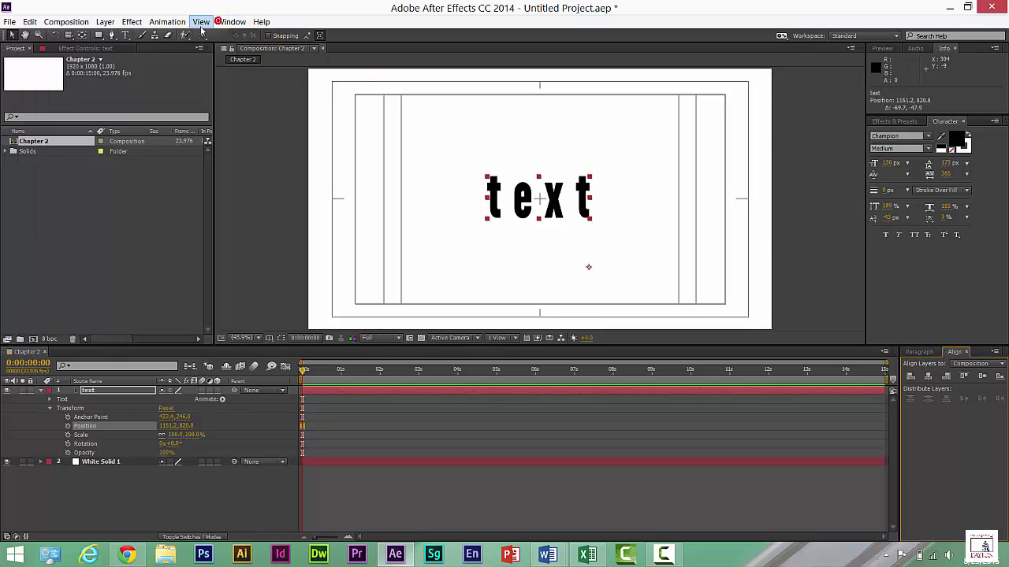
mouse_move(221, 23)
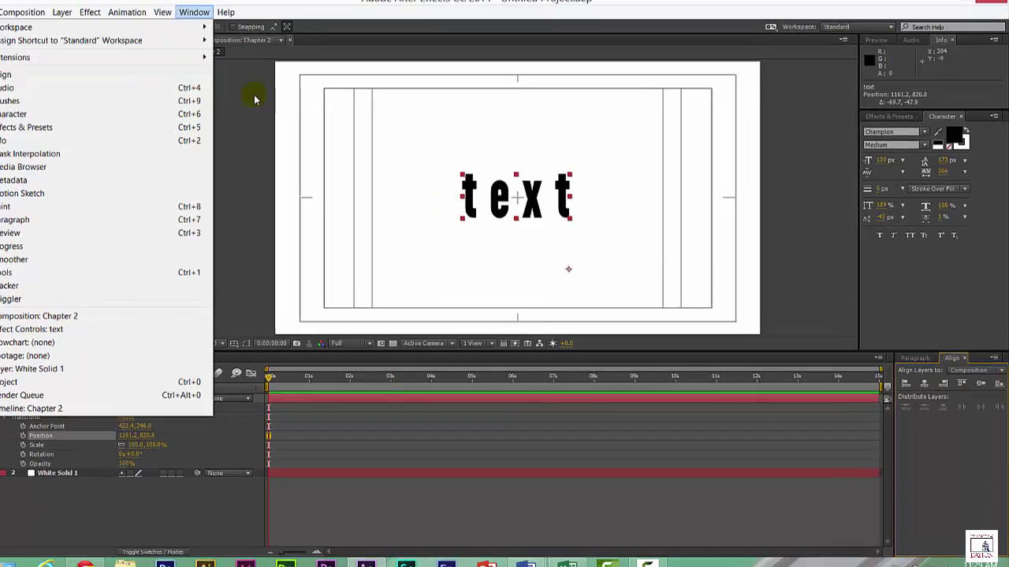
left_click(254, 99)
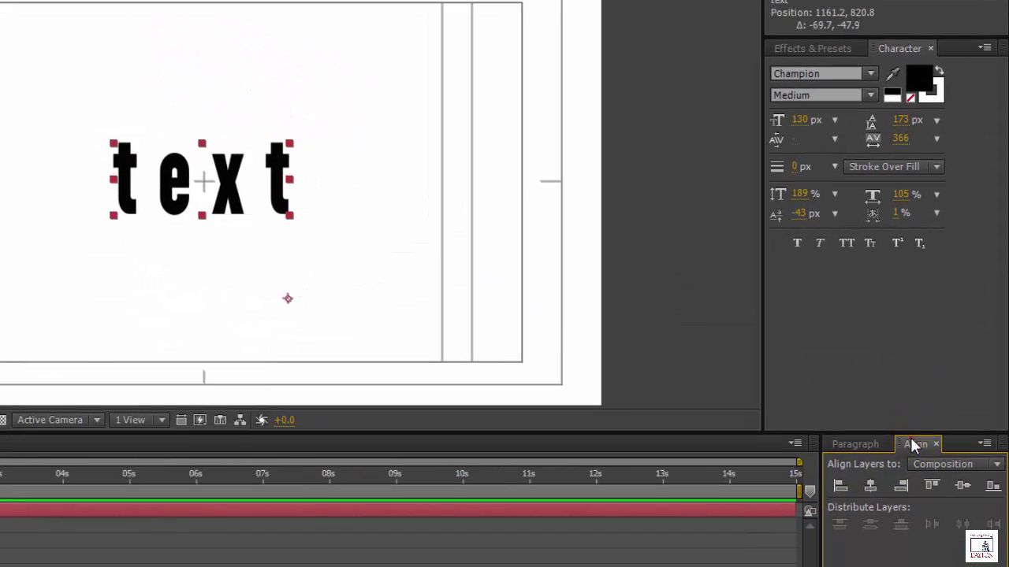
left_click(875, 489)
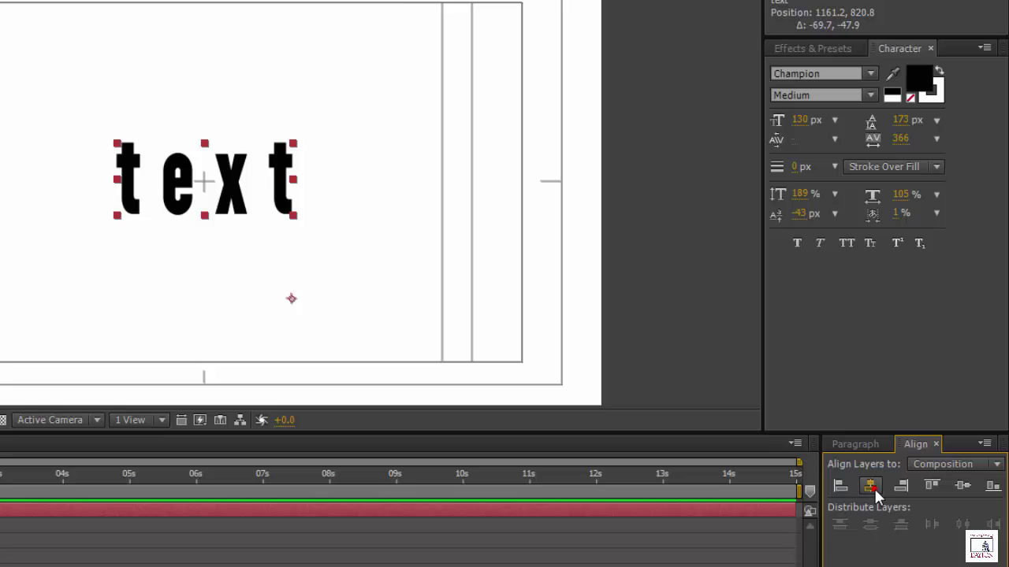
left_click(963, 487)
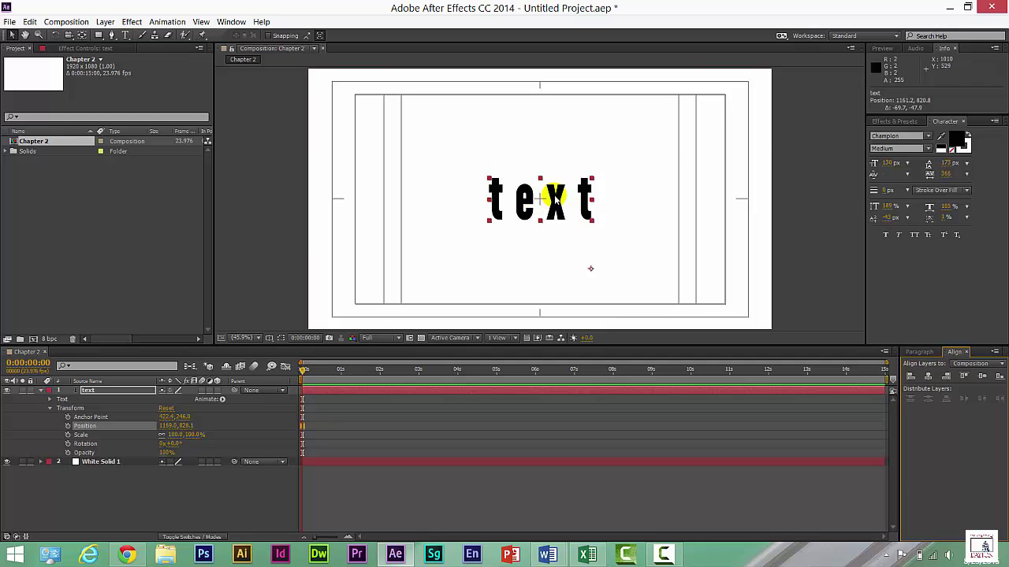
- Hide the Title/Action Safe guides in the composition view
left_click(379, 311)
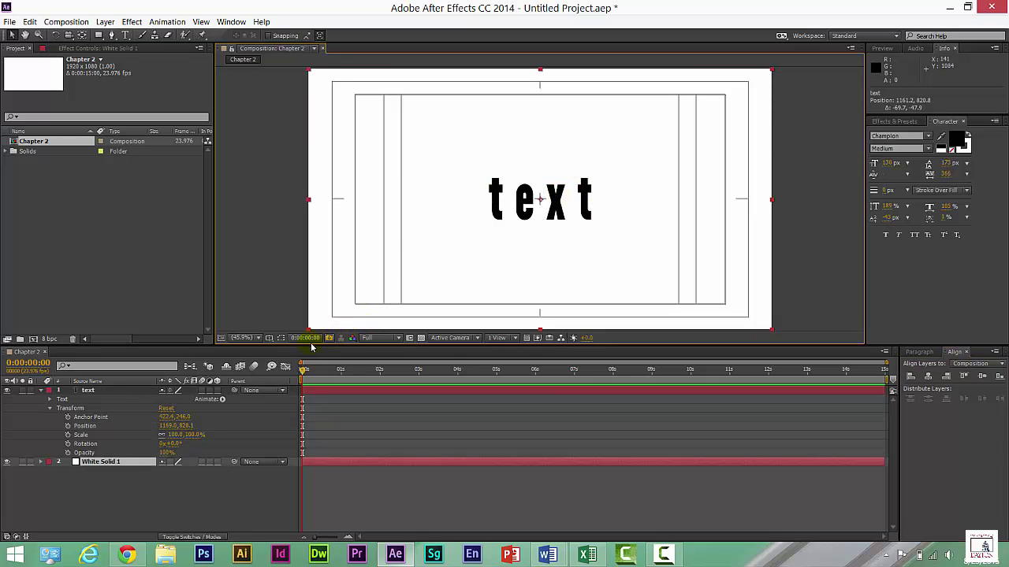
left_click(270, 339)
left_click(315, 349)
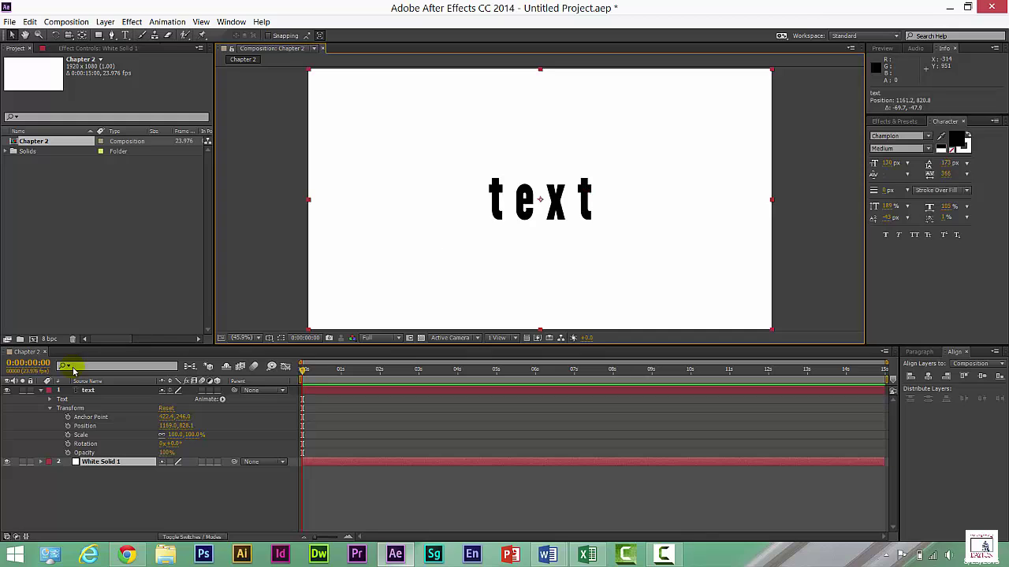
- Scale the text layer freely by its corner handle to about 124% wide and 117% high
left_click(77, 393)
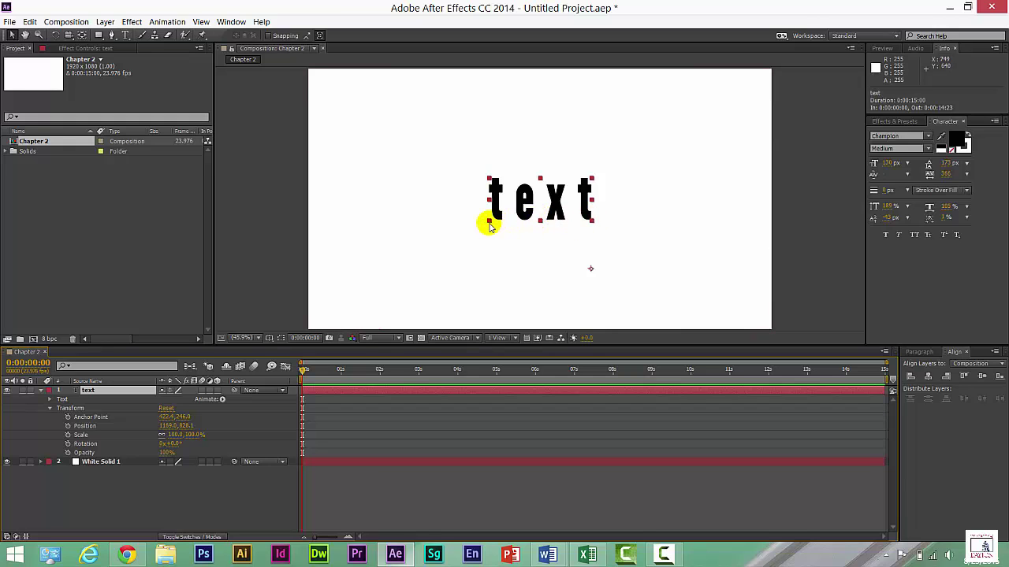
left_click_drag(489, 225, 596, 175)
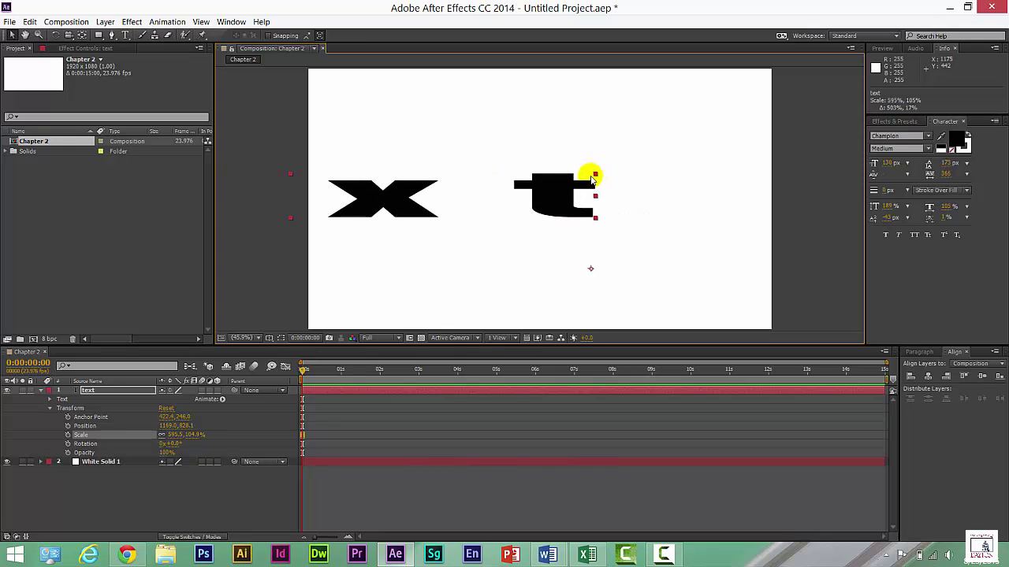
key("ctrl+z")
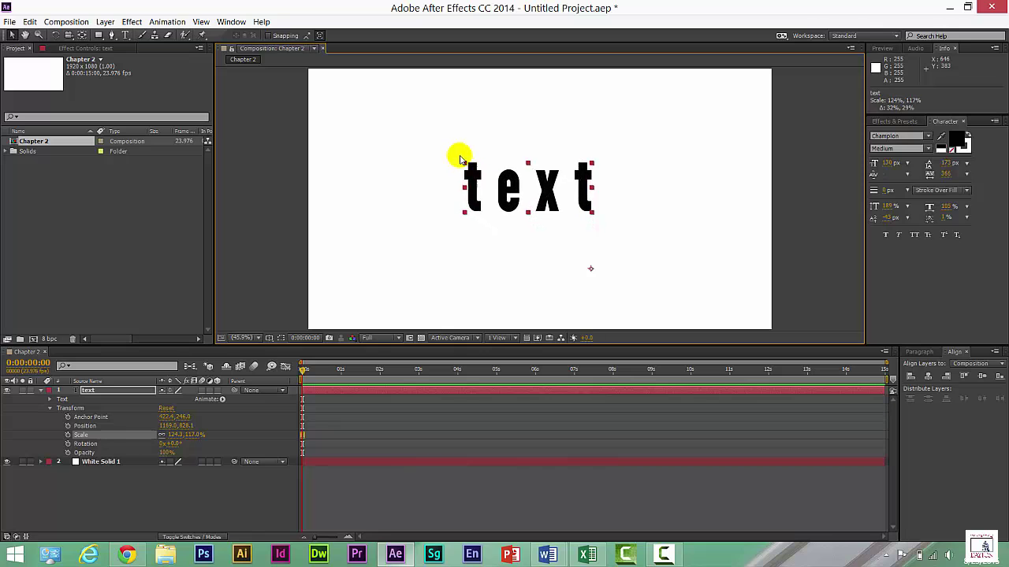
- Stretch the text layer to about 178% wide and 113% high, and scale it back to about 100% in both directions
left_click_drag(461, 158, 410, 169)
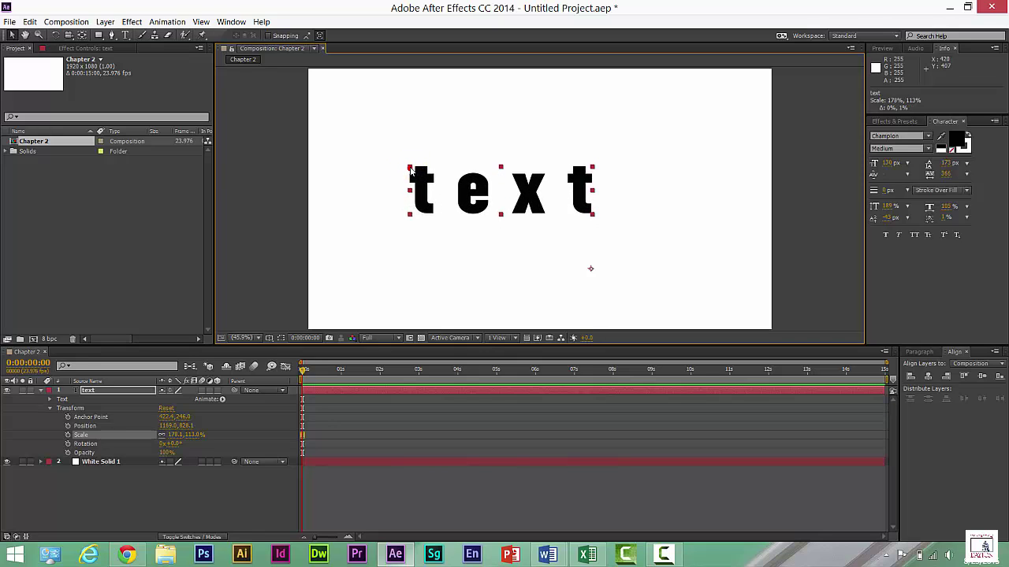
left_click_drag(410, 169, 474, 183)
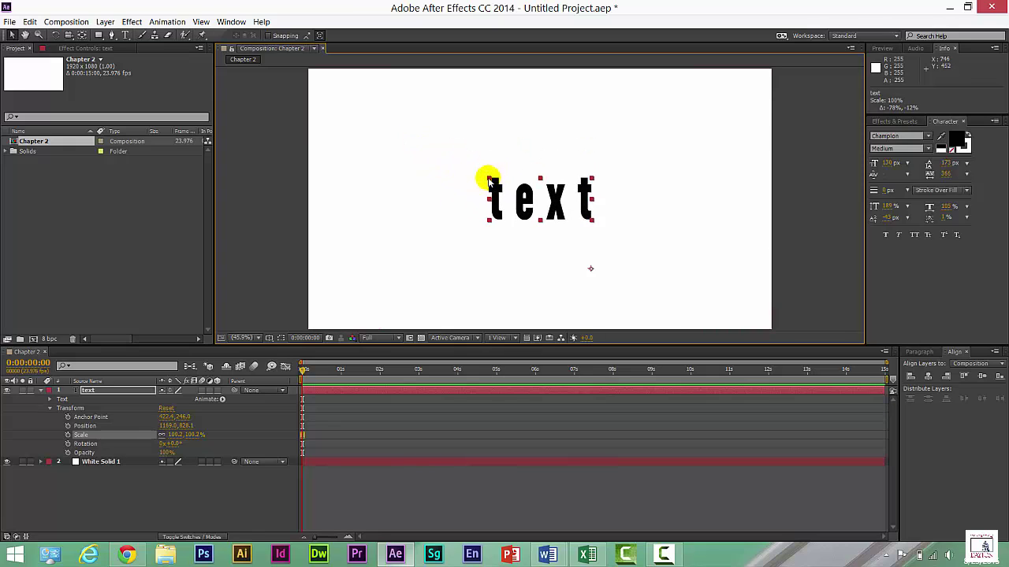
- Deselect and reselect the text layer, try to scale it freely from its lower-right corner handle, and undo that scaling
key("F2")
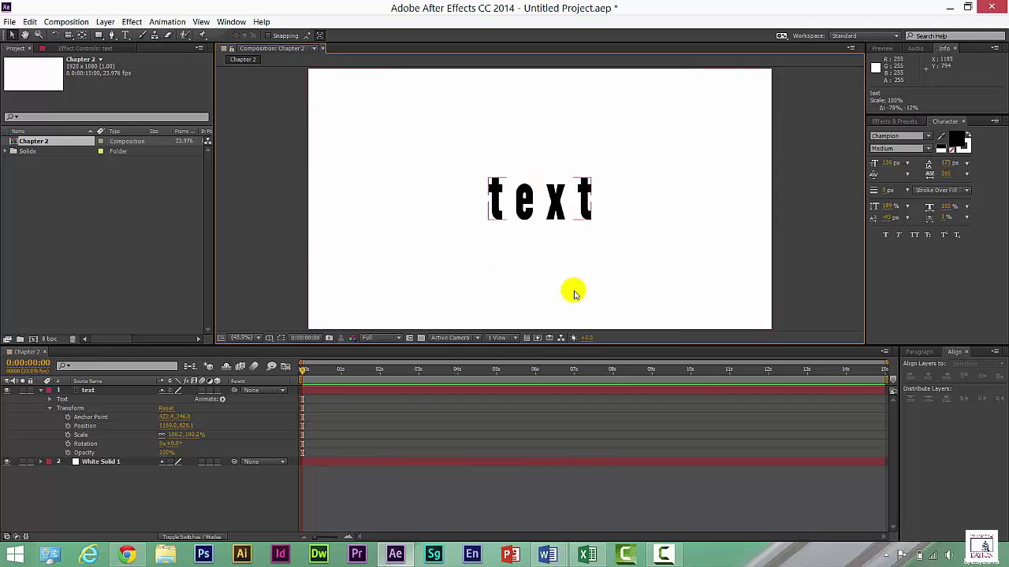
left_click(124, 451)
left_click(102, 409)
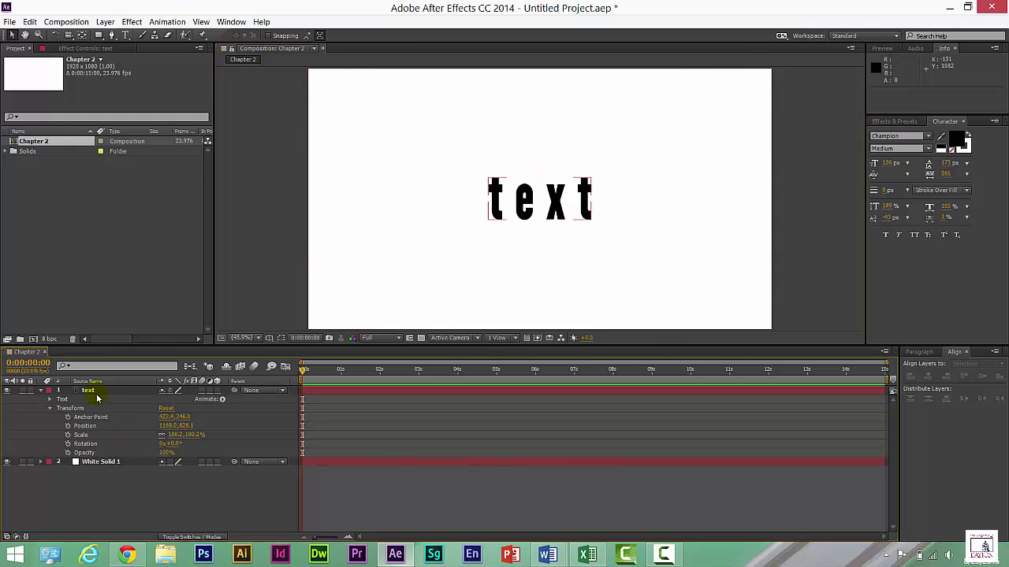
left_click(97, 399)
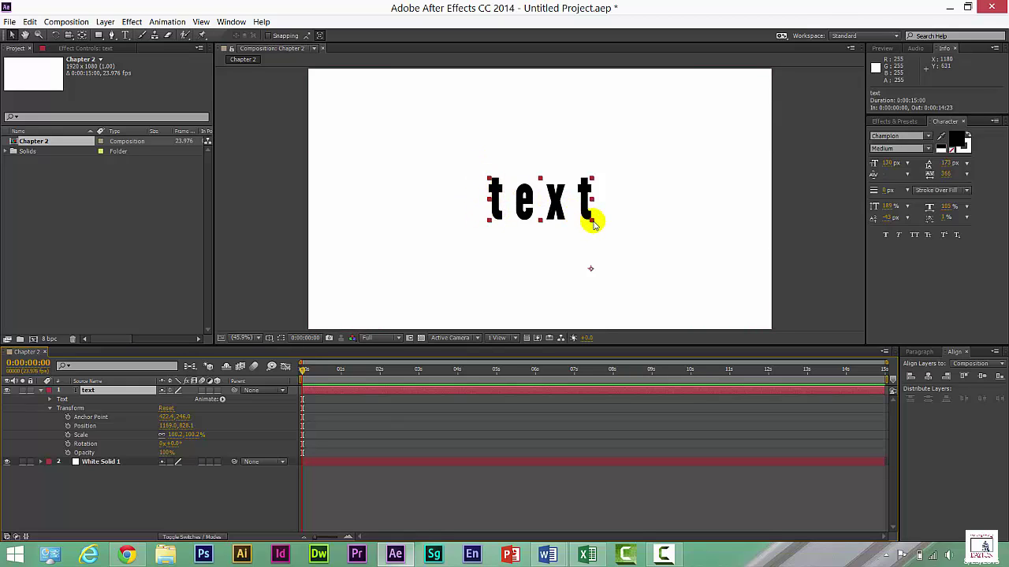
mouse_move(595, 224)
left_mouse_down()
mouse_move(614, 218)
mouse_move(543, 223)
mouse_move(597, 216)
mouse_move(563, 225)
mouse_move(578, 229)
left_mouse_up()
key("ctrl+z")
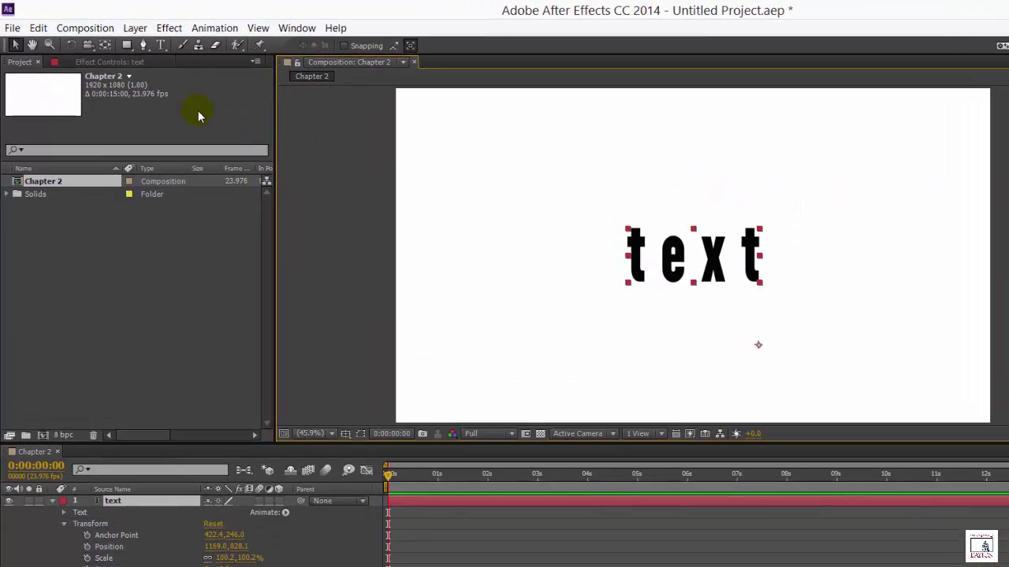
- Move the text layer's anchor point to the middle of the word with the Pan Behind tool, at about 211.7, -36.4
left_click(109, 47)
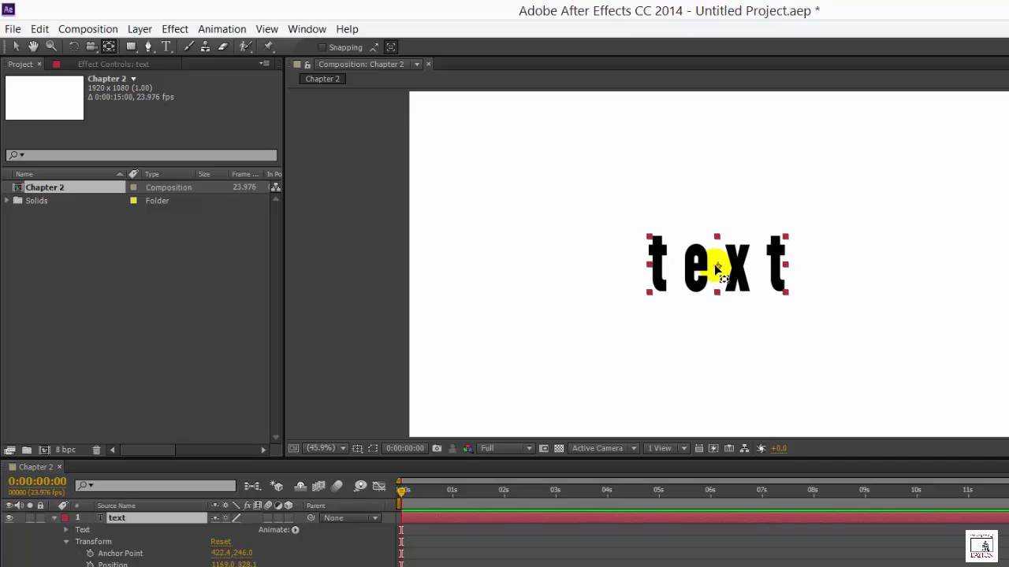
left_click_drag(716, 270, 716, 267)
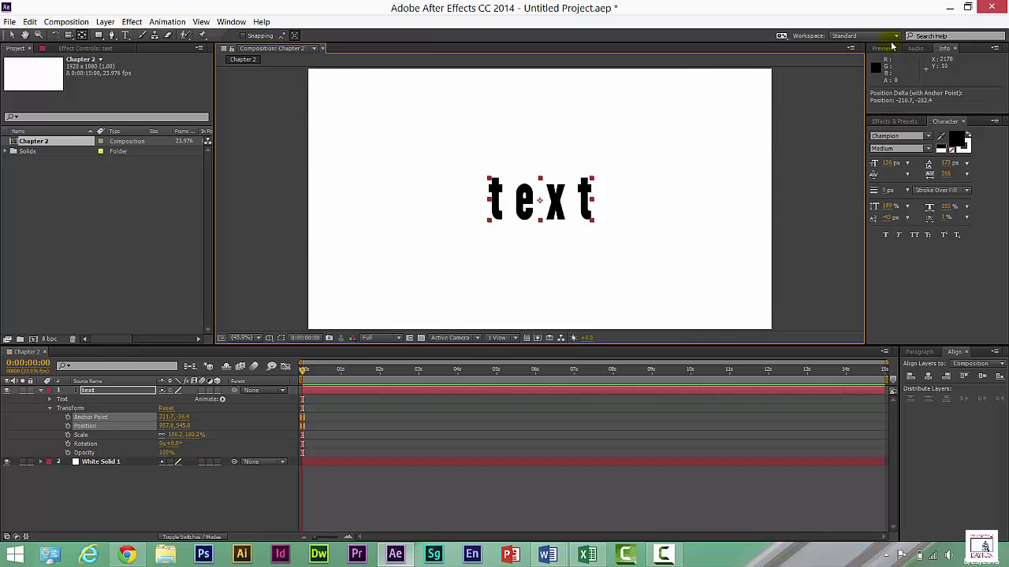
- Switch to the Text workspace and examine its Character and Paragraph settings
left_click(895, 36)
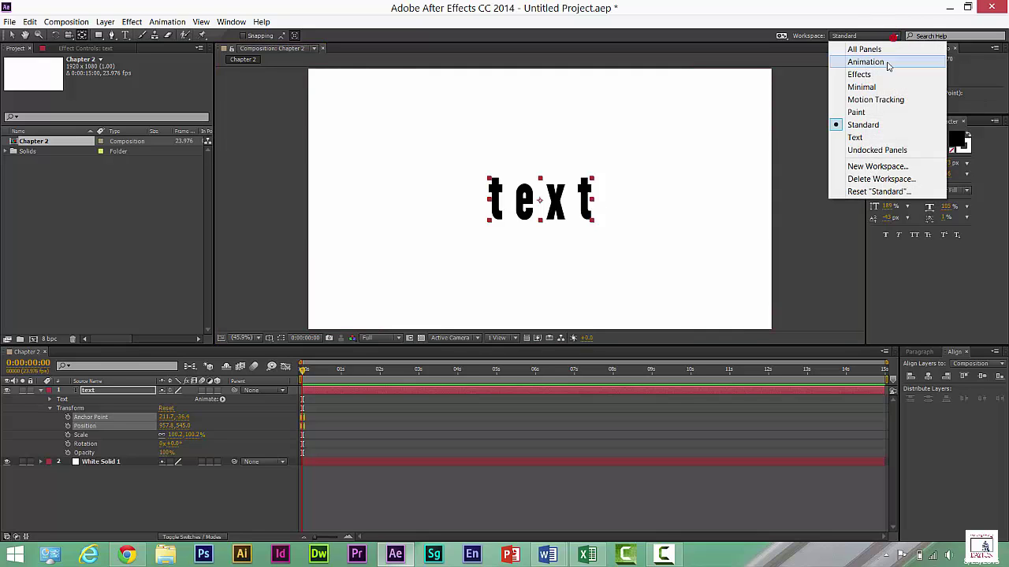
left_click(874, 137)
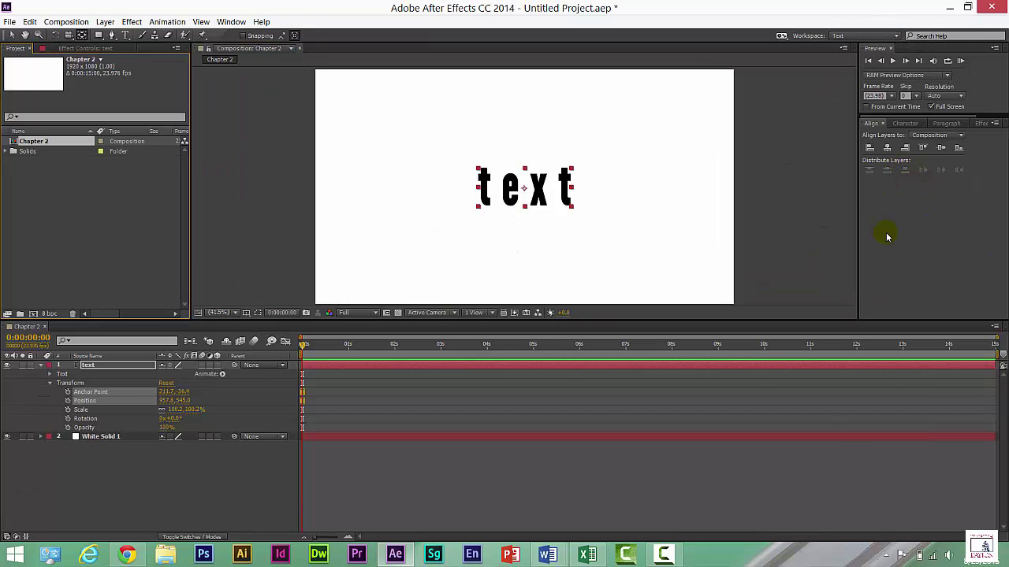
left_click(904, 125)
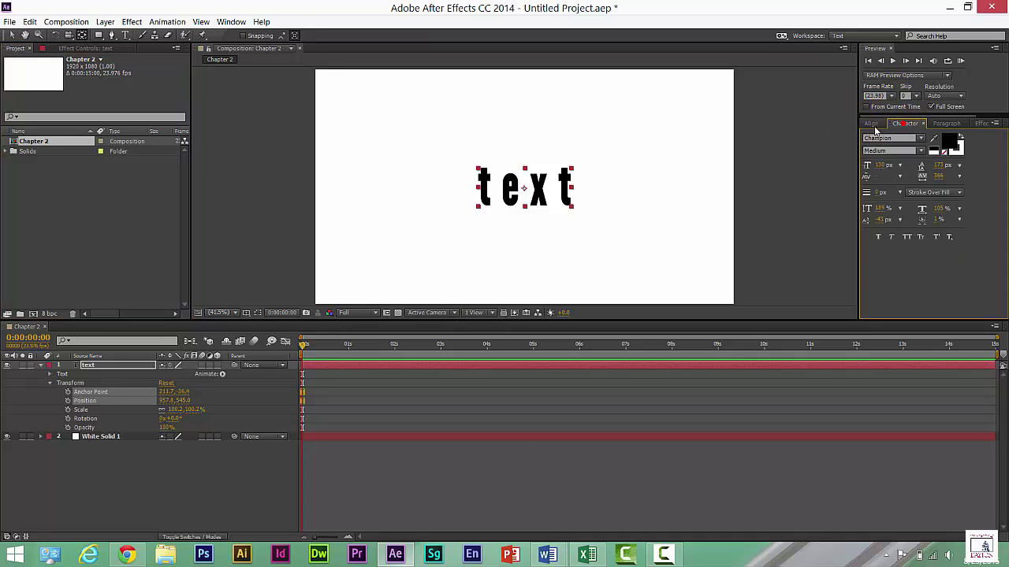
left_click(951, 124)
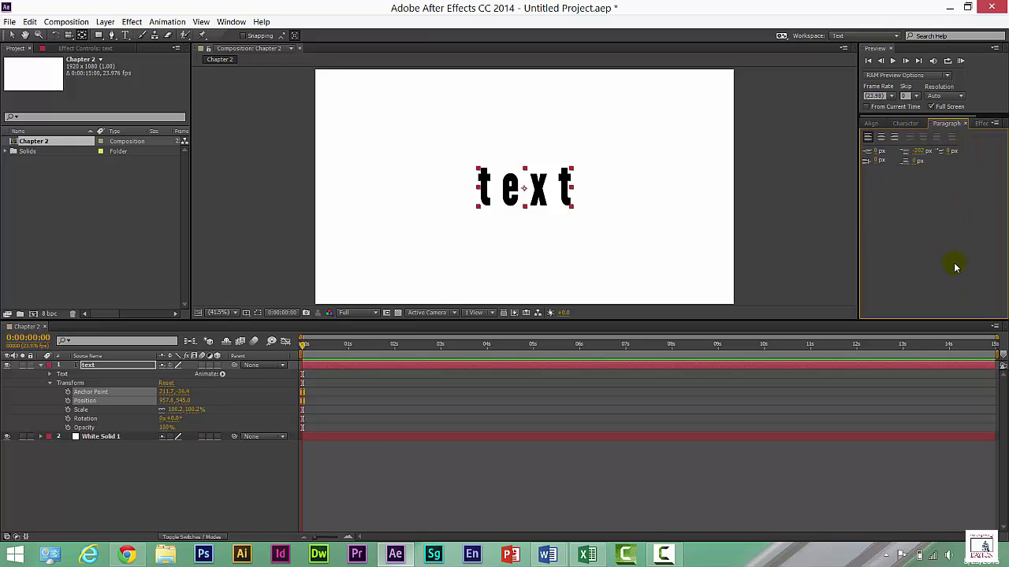
- Return to the Standard workspace
left_click(894, 37)
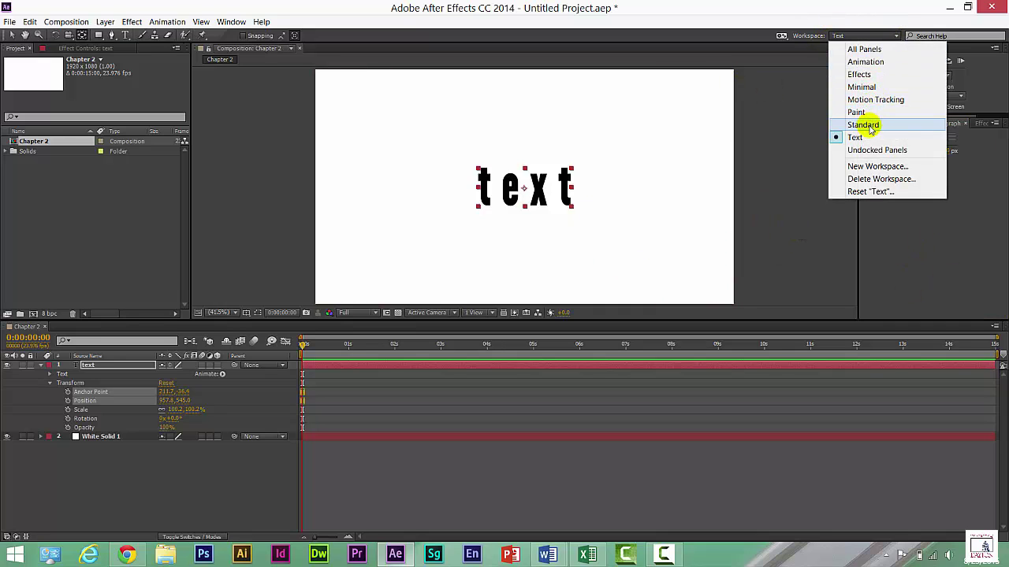
left_click(863, 124)
key("shift+F10")
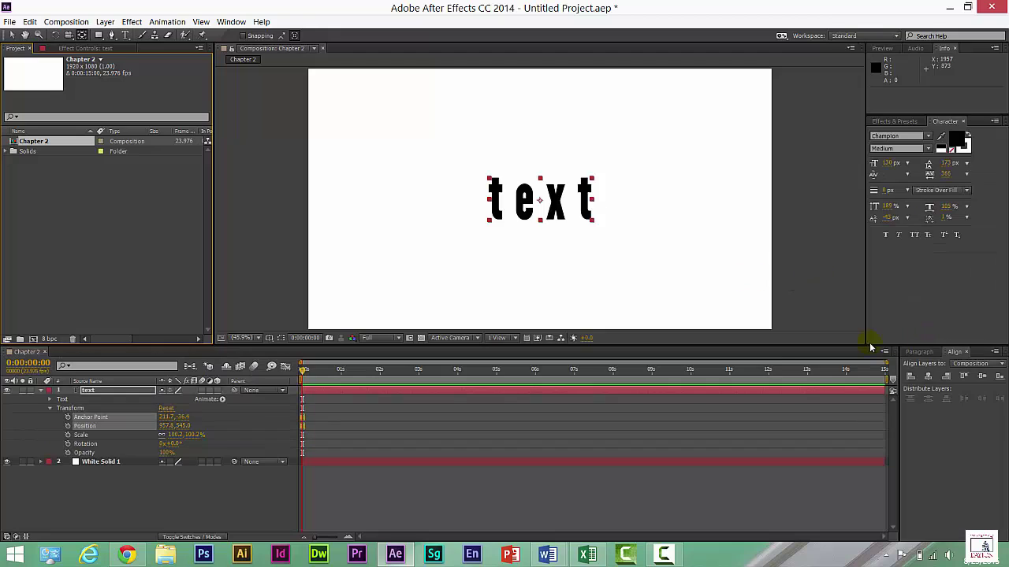